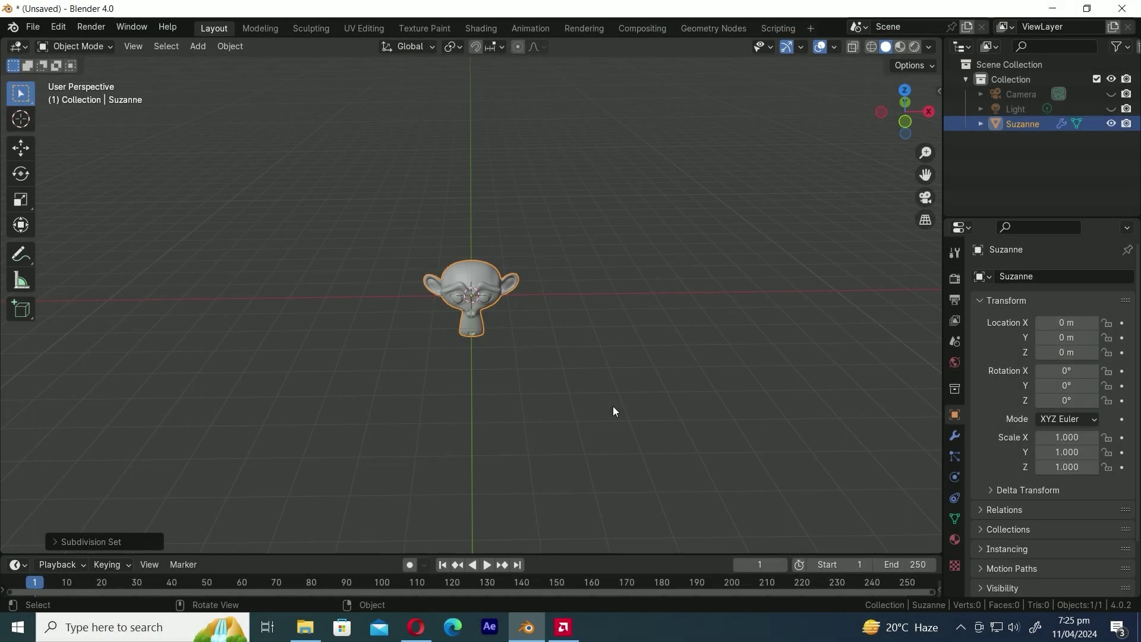
# Apply smooth shading to the Suzanne monkey head.
pyautogui.scroll(4, 611, 410)
pyautogui.moveTo(611, 410); pyautogui.dragTo(621, 351, button='middle')
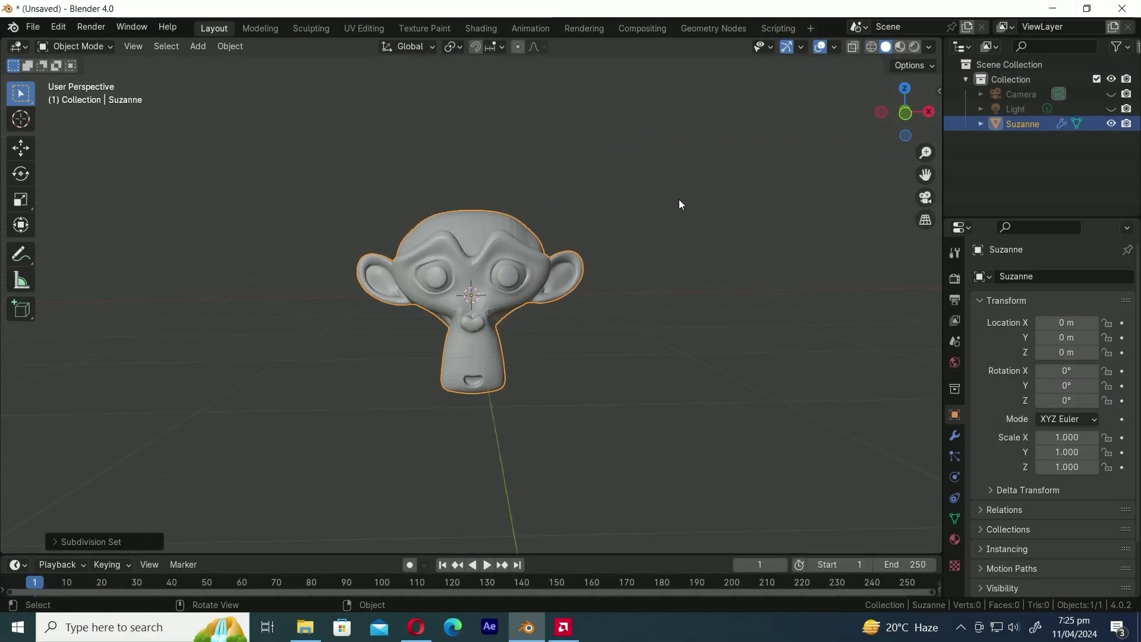
pyautogui.rightClick(679, 200)
pyautogui.click(665, 215)
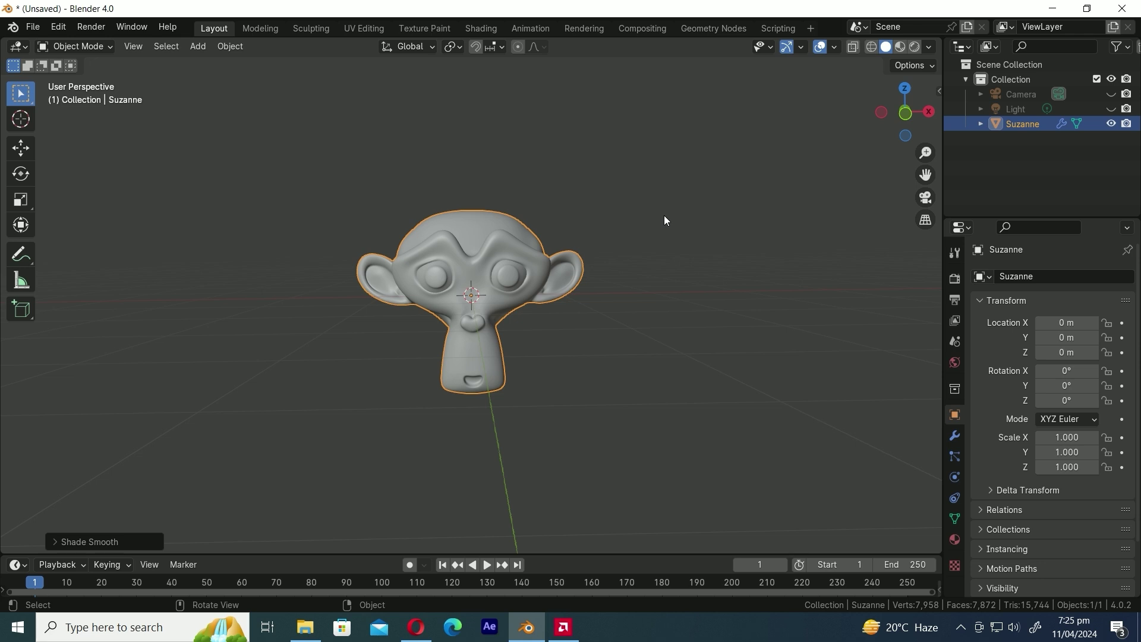
# Add an emitter particle system to Suzanne and set its particle number to 30.
pyautogui.click(955, 457)
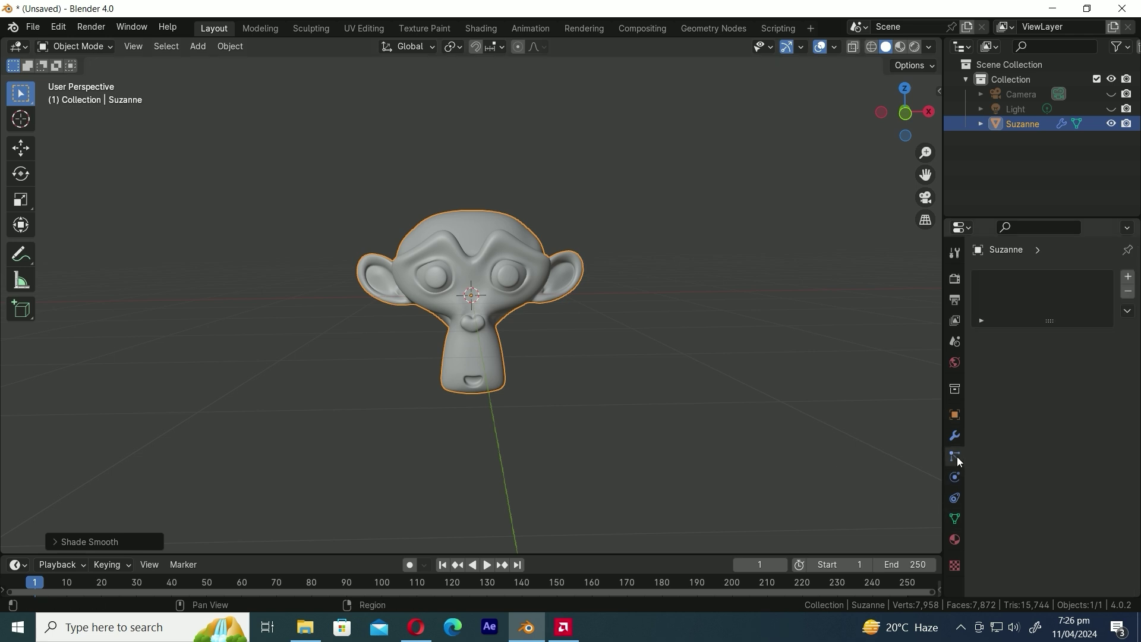
pyautogui.click(1129, 277)
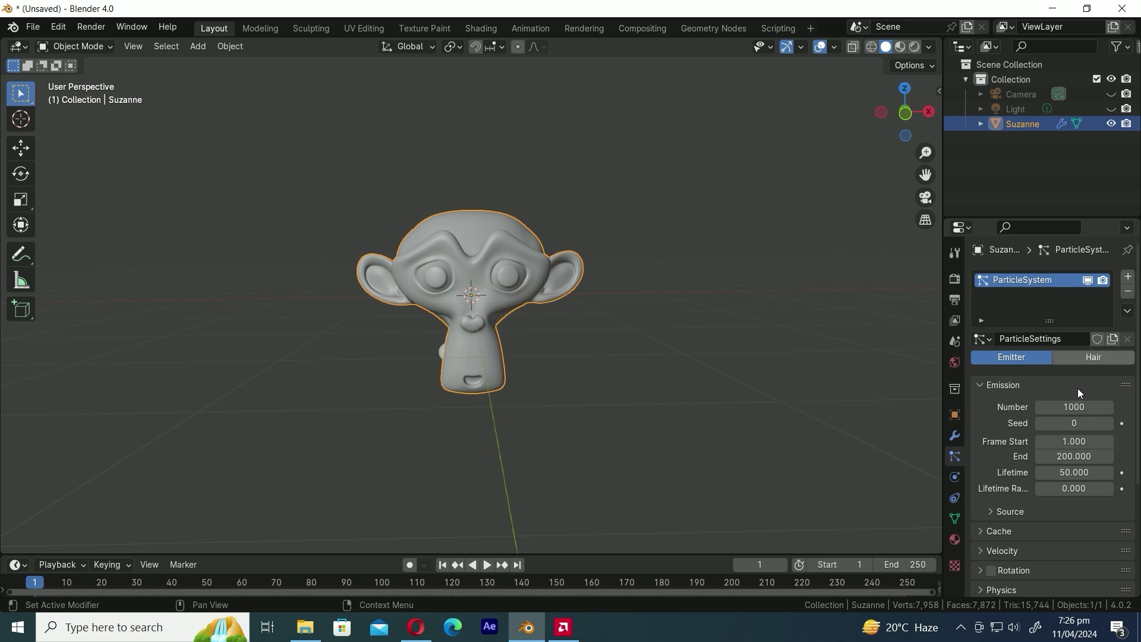
pyautogui.click(1081, 407)
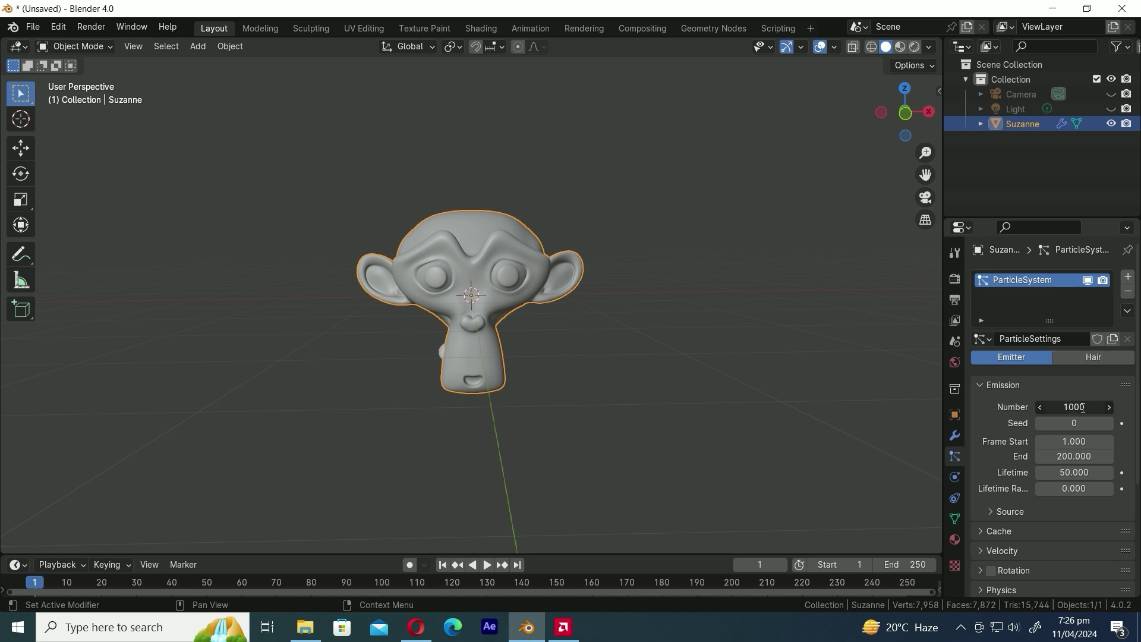
pyautogui.write('30')
pyautogui.press('Return')
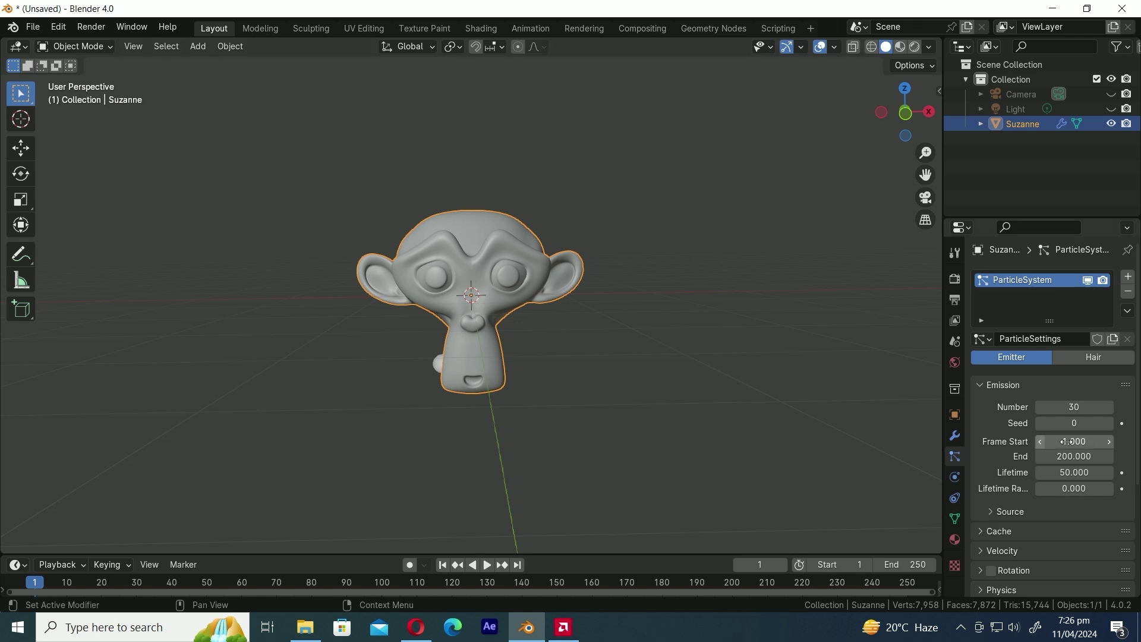
# Set the particle emission to start at frame 15 and end at frame 16, with a lifetime of 100.
pyautogui.click(1080, 442)
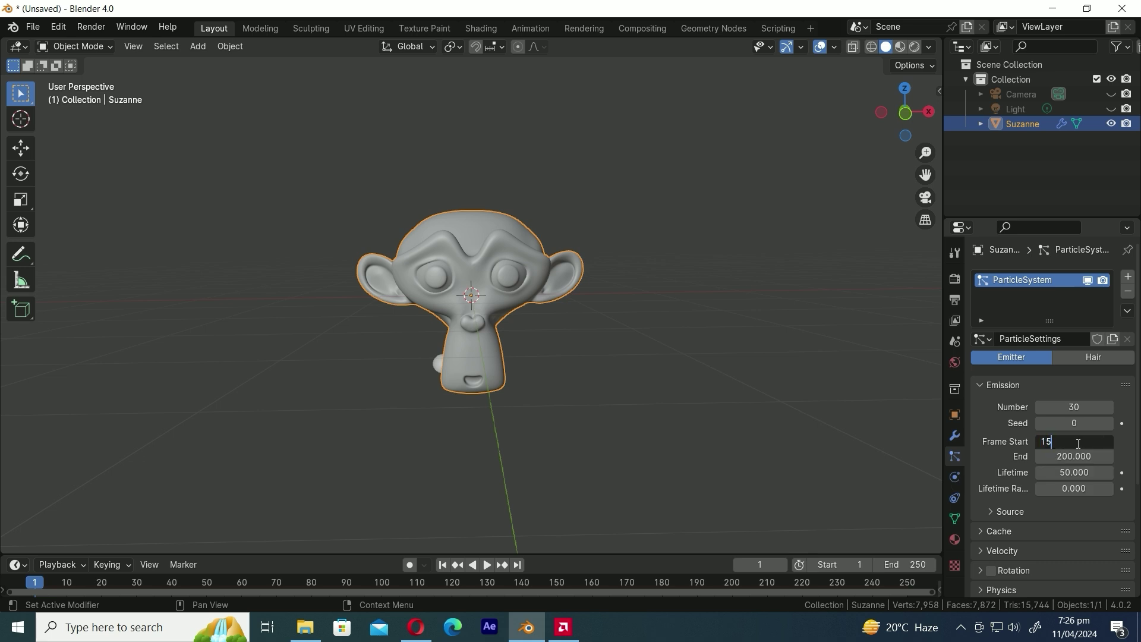
pyautogui.write('15')
pyautogui.press('Return')
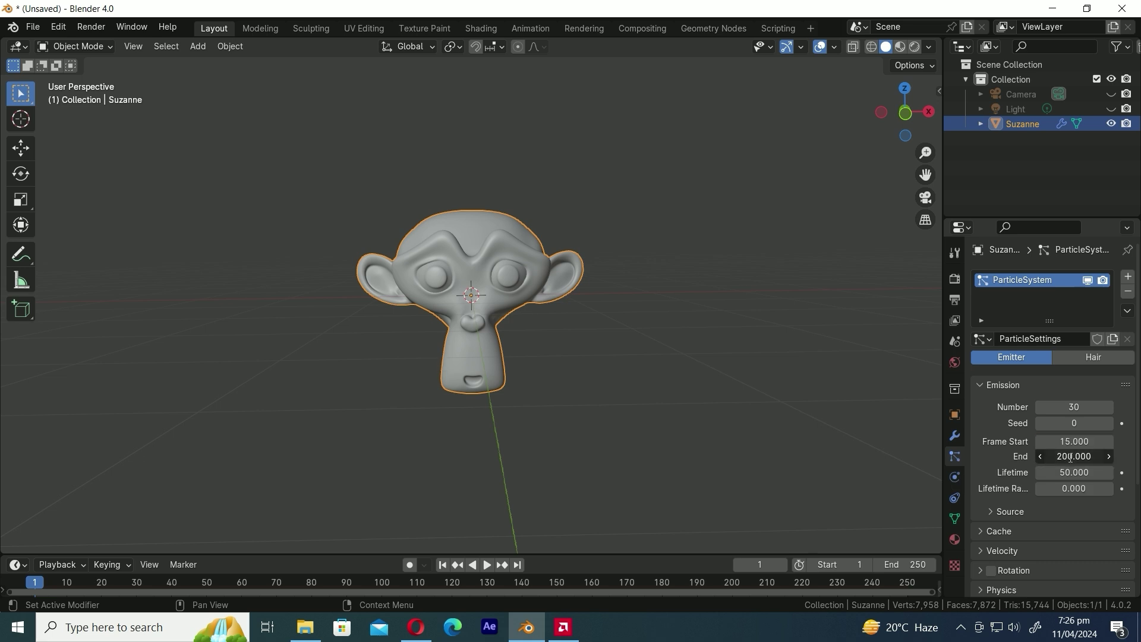
pyautogui.click(1071, 457)
pyautogui.write('16')
pyautogui.press('Return')
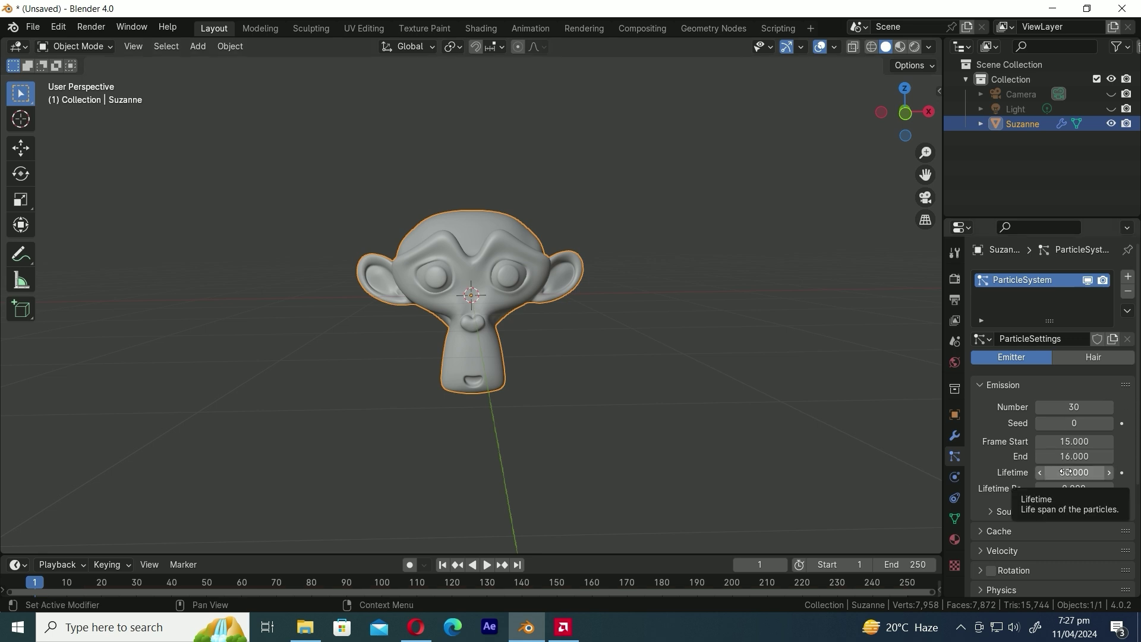
pyautogui.click(1067, 472)
pyautogui.write('1')
pyautogui.press('Return')
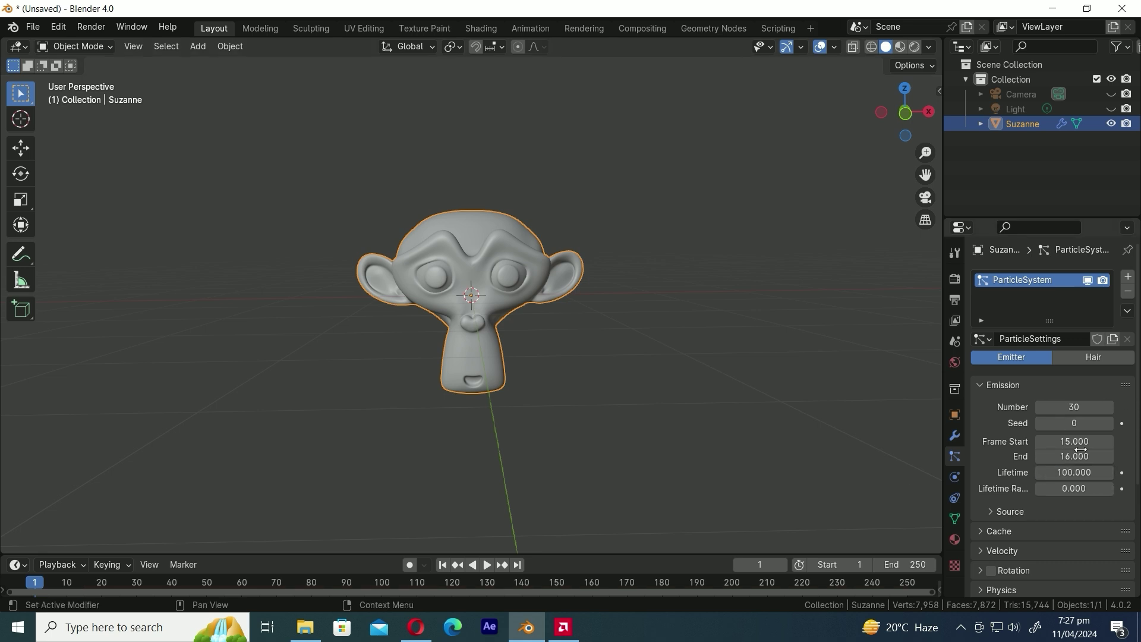
# Set the particles' normal velocity to 25 m/s.
pyautogui.click(995, 549)
pyautogui.scroll(-5, 1011, 534)
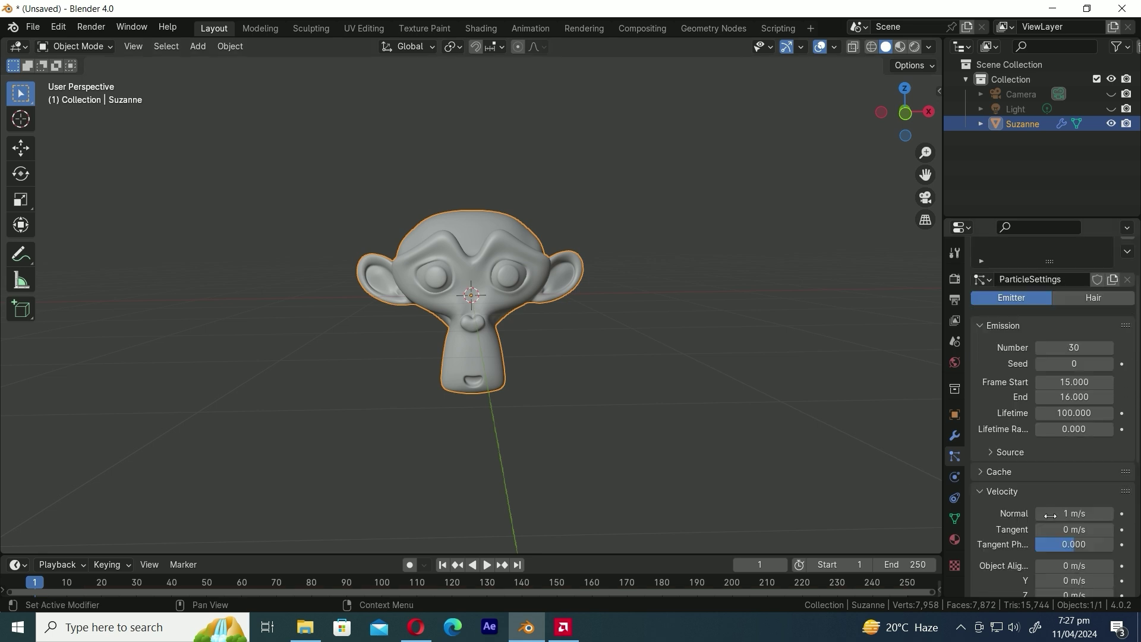
pyautogui.click(1069, 454)
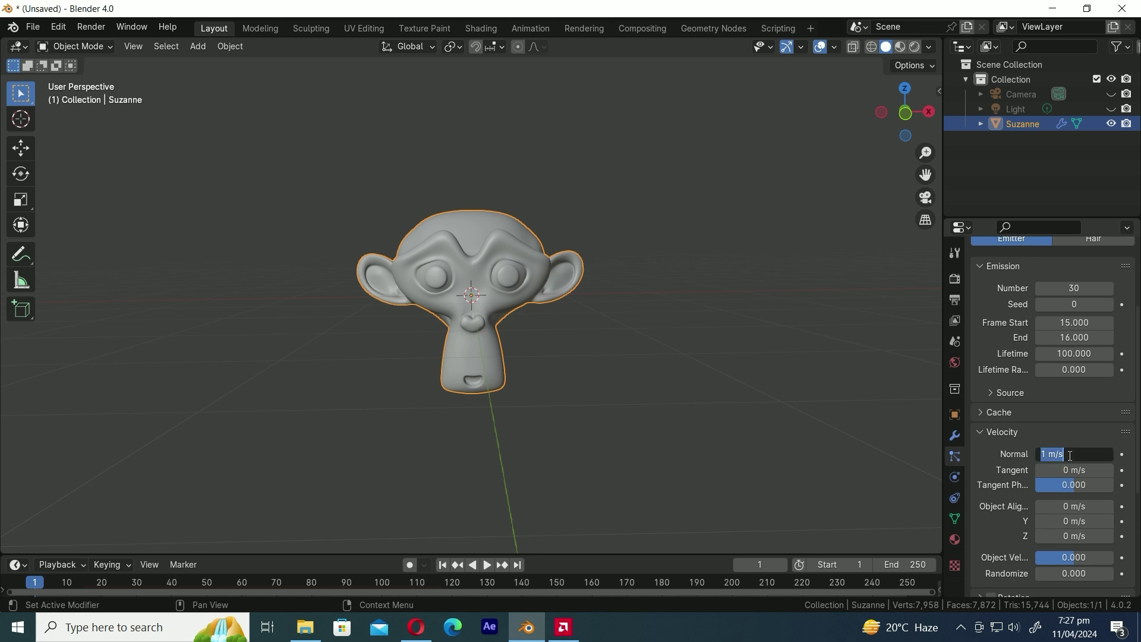
pyautogui.write('25')
pyautogui.press('Return')
pyautogui.scroll(-4, 1068, 535)
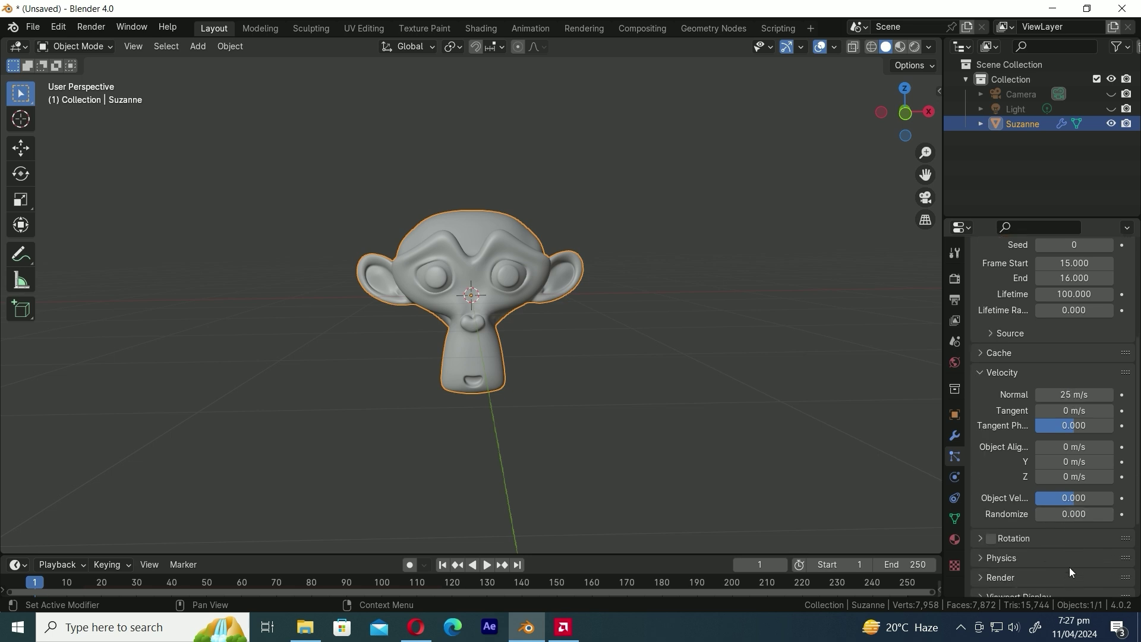
# Set the particle velocity's Randomize value to 15 and enable Rotation for the particles.
pyautogui.click(1067, 484)
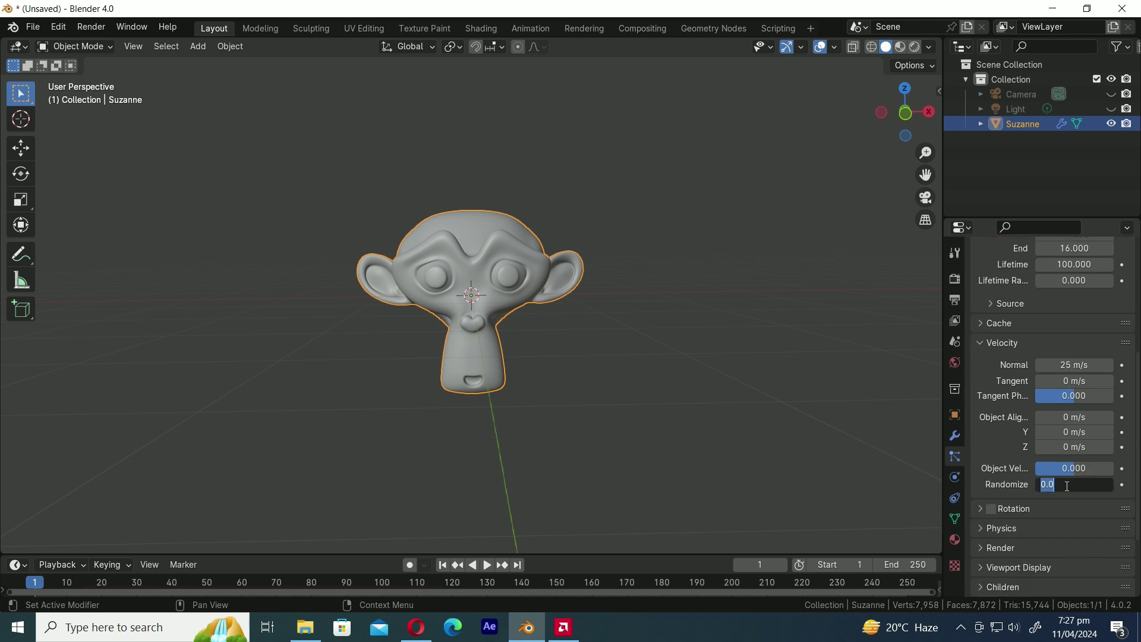
pyautogui.write('15')
pyautogui.press('Return')
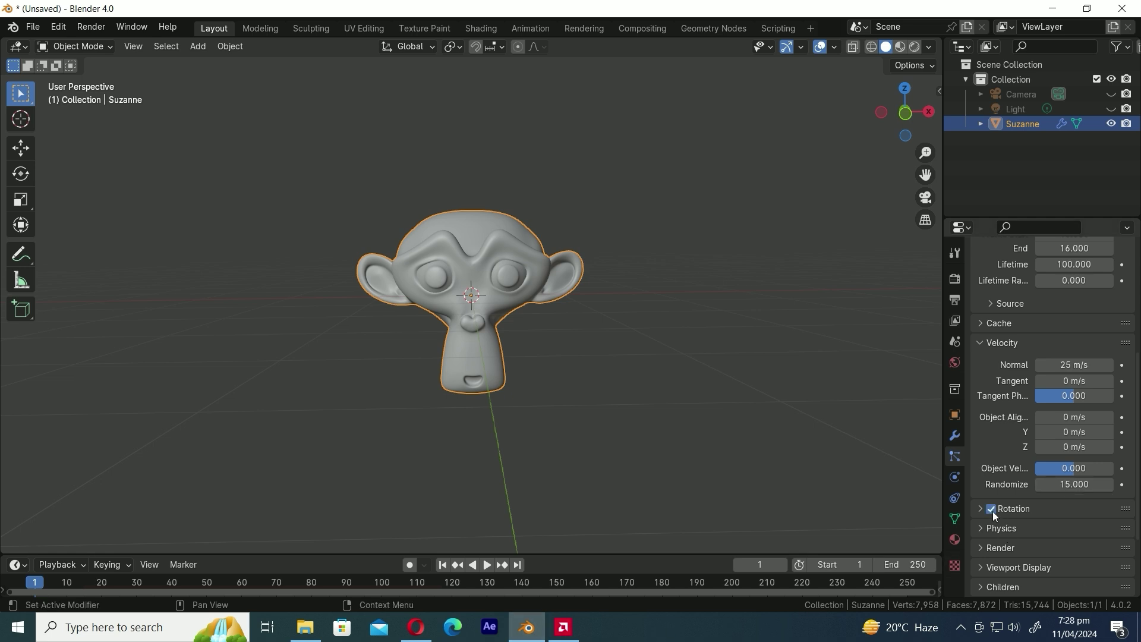
# Add an Explode modifier to Suzanne after the particle system and collapse the modifiers' settings.
pyautogui.click(956, 438)
pyautogui.click(980, 301)
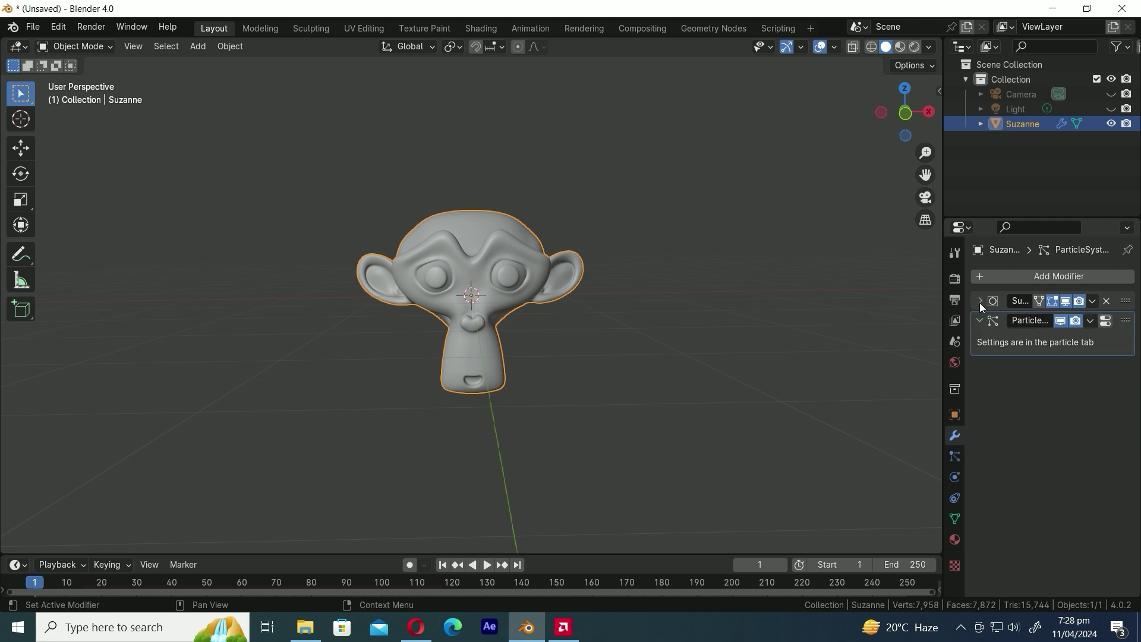
pyautogui.click(978, 321)
pyautogui.click(1042, 277)
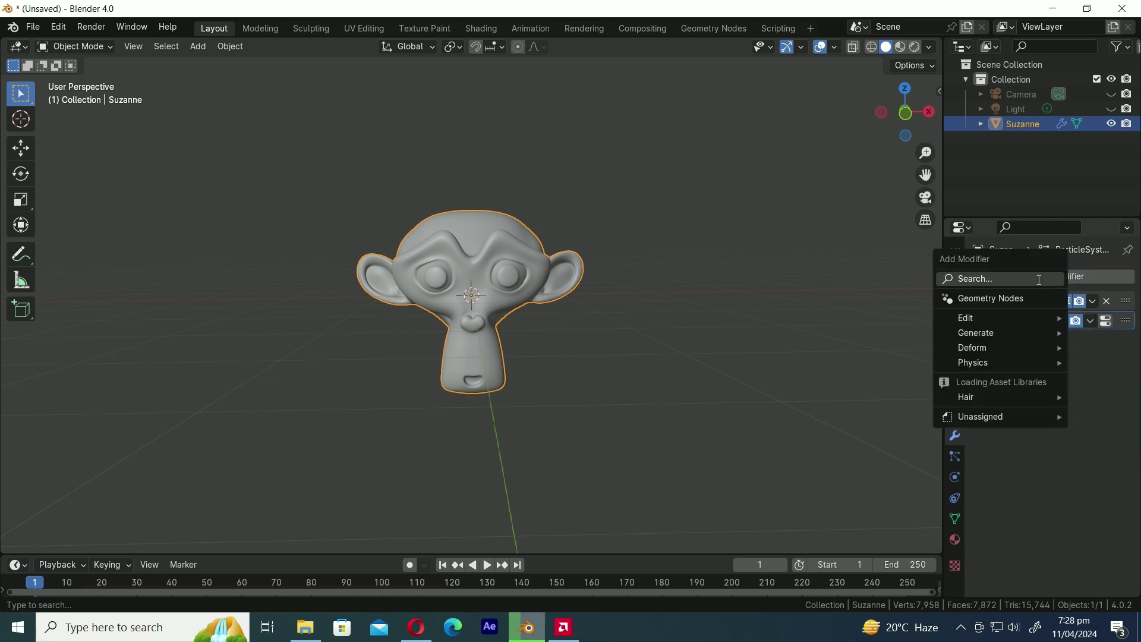
pyautogui.click(1010, 275)
pyautogui.click(931, 308)
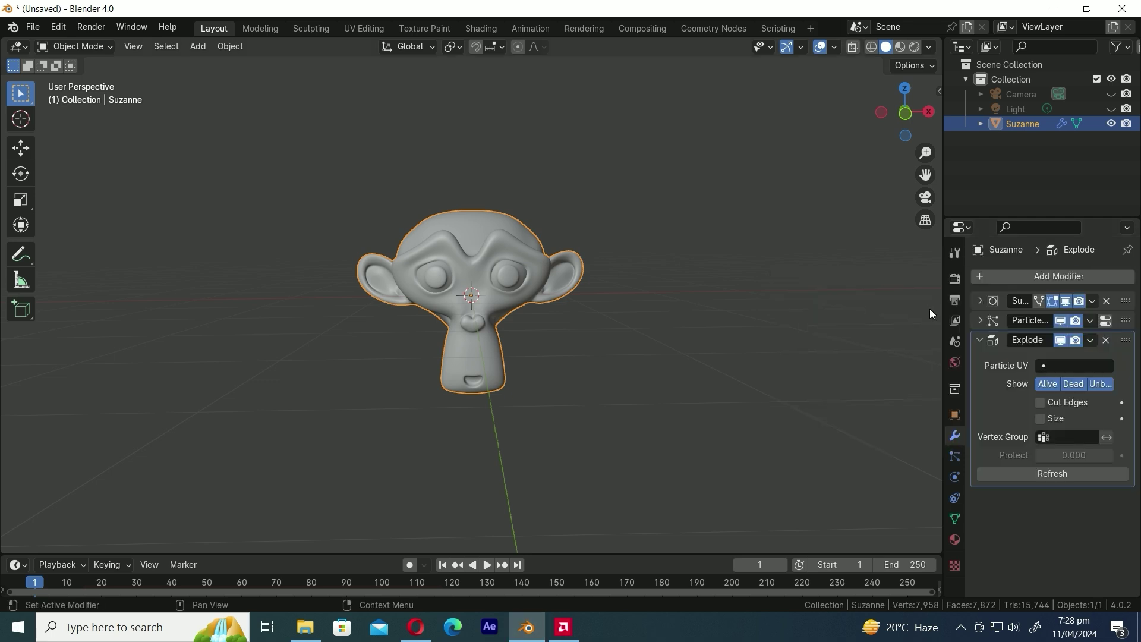
pyautogui.click(980, 341)
# Play the animation to preview the explosion, then return to frame 1.
pyautogui.click(487, 565)
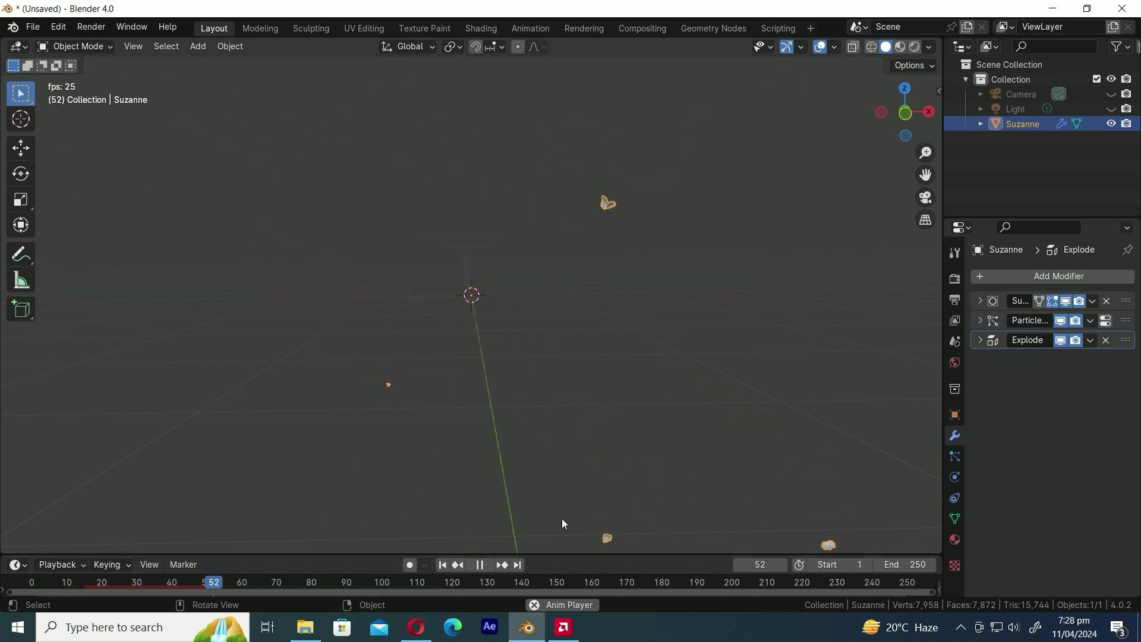
pyautogui.click(480, 564)
pyautogui.click(443, 565)
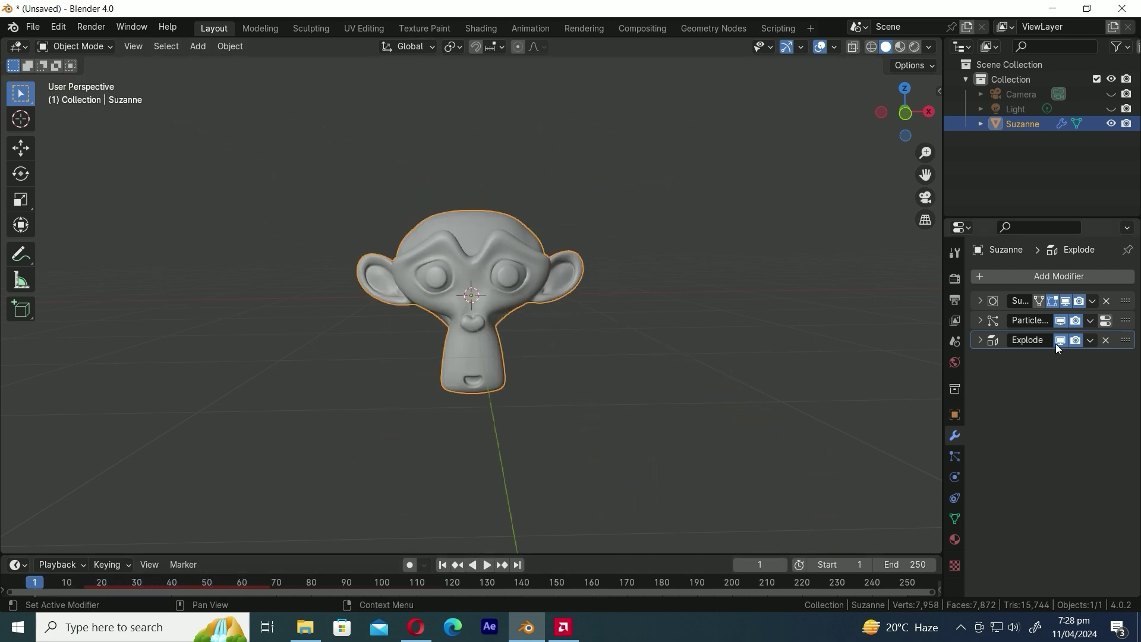
# Move the Subdivision modifier below Explode in the modifier stack and play back the explosion to check it.
pyautogui.moveTo(1126, 300); pyautogui.dragTo(1127, 342)
pyautogui.click(480, 564)
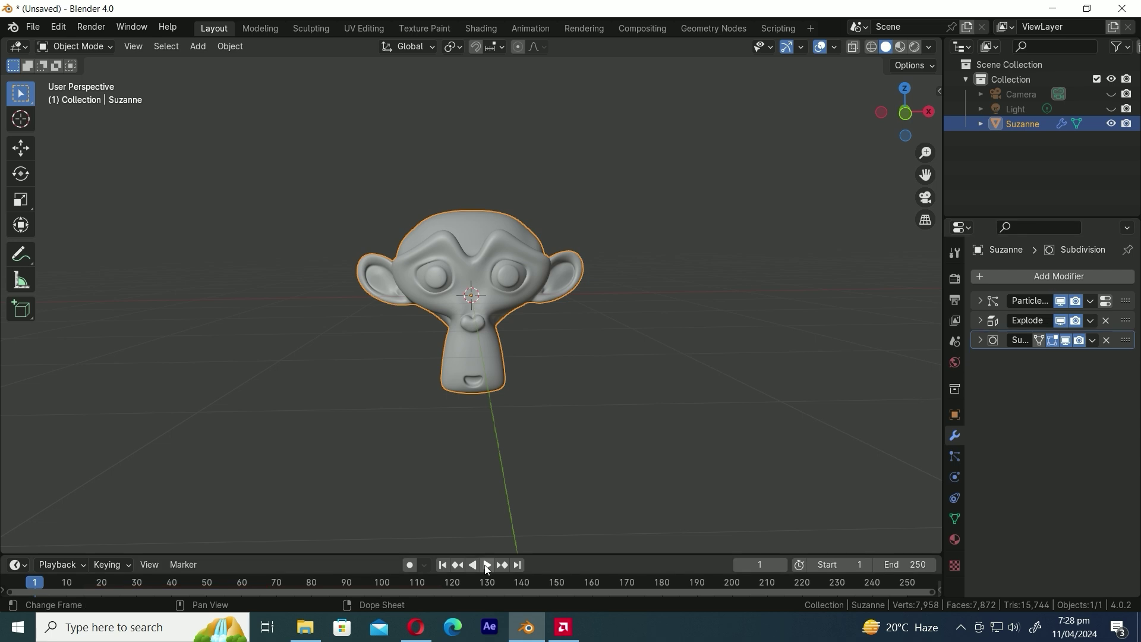
pyautogui.press('space')
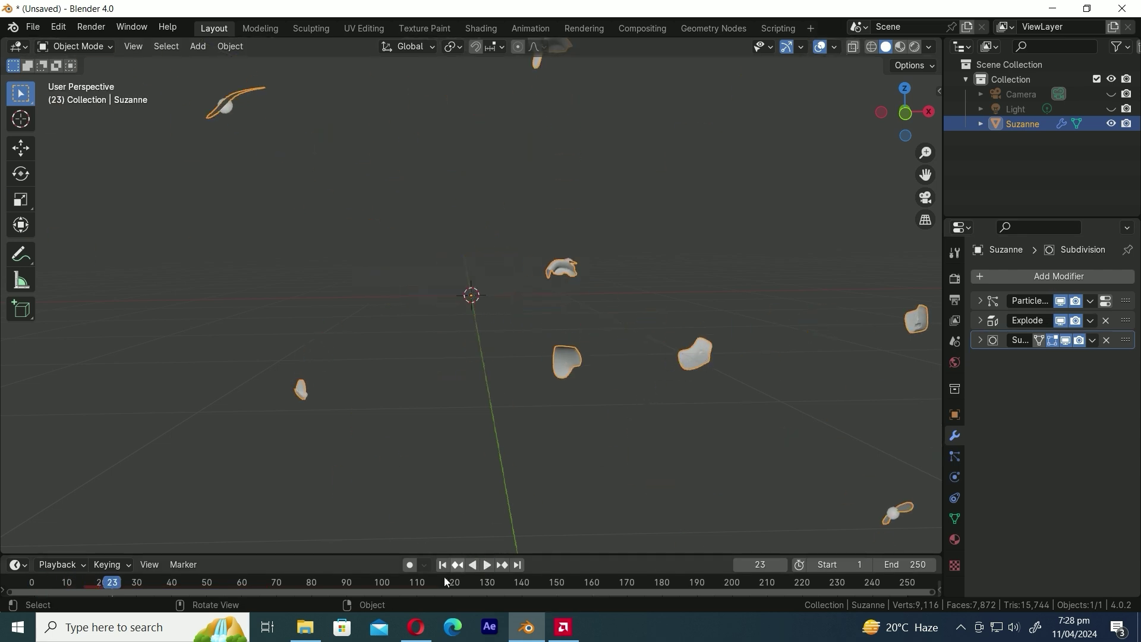
pyautogui.moveTo(122, 584); pyautogui.dragTo(35, 585)
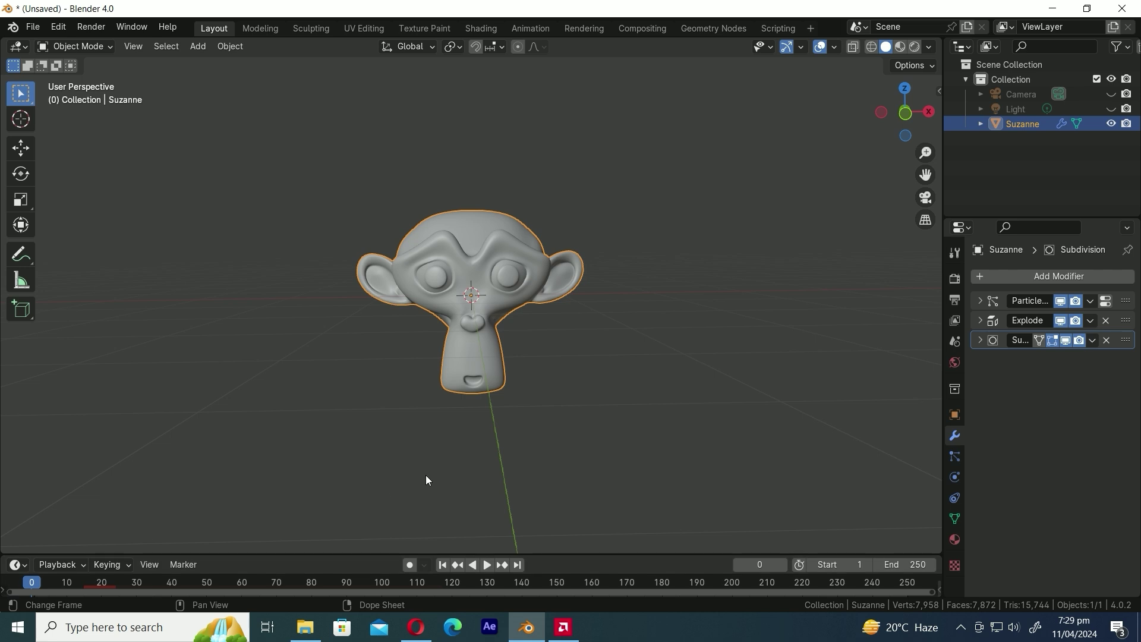
pyautogui.press('space')
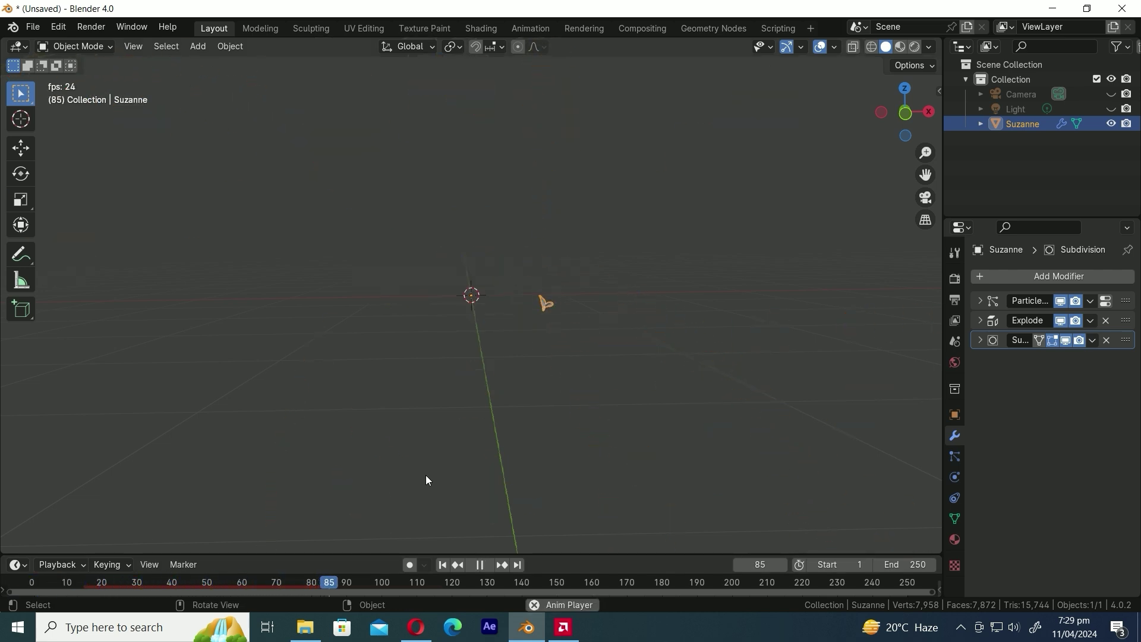
pyautogui.press('space')
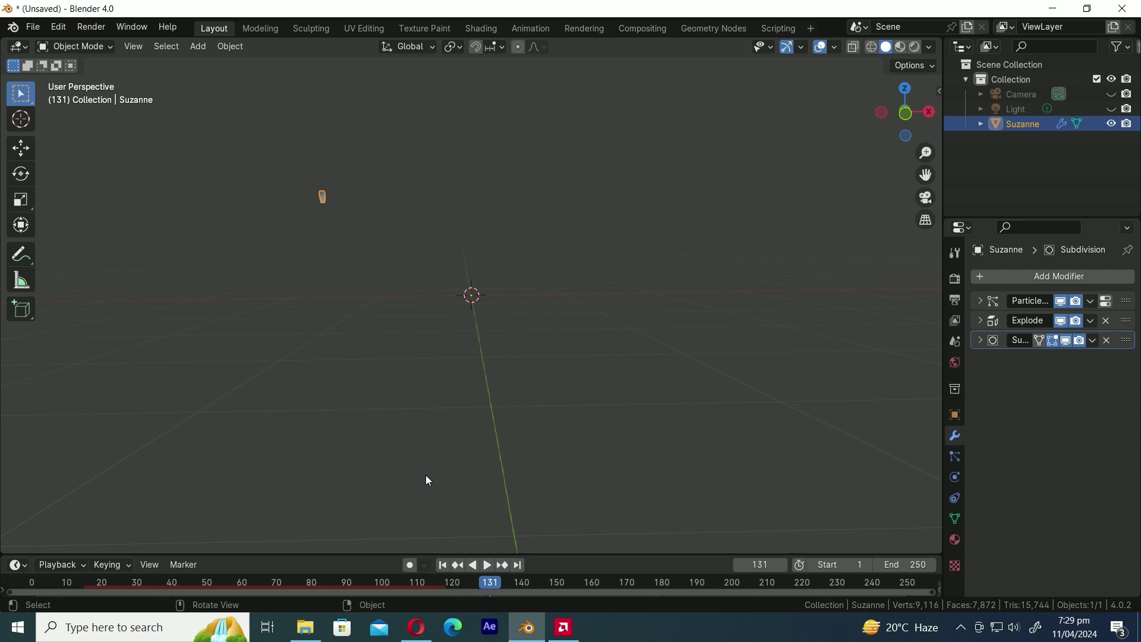
pyautogui.click(445, 582)
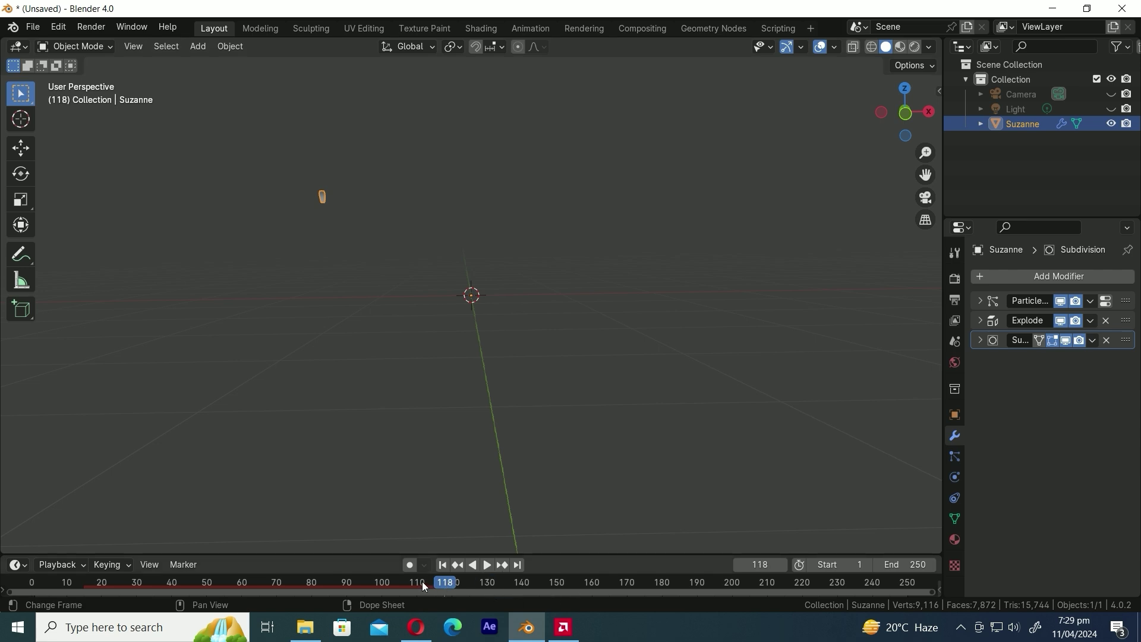
# Enlarge the timeline area and set the particle system's lifetime to 200.
pyautogui.moveTo(688, 553); pyautogui.dragTo(689, 477)
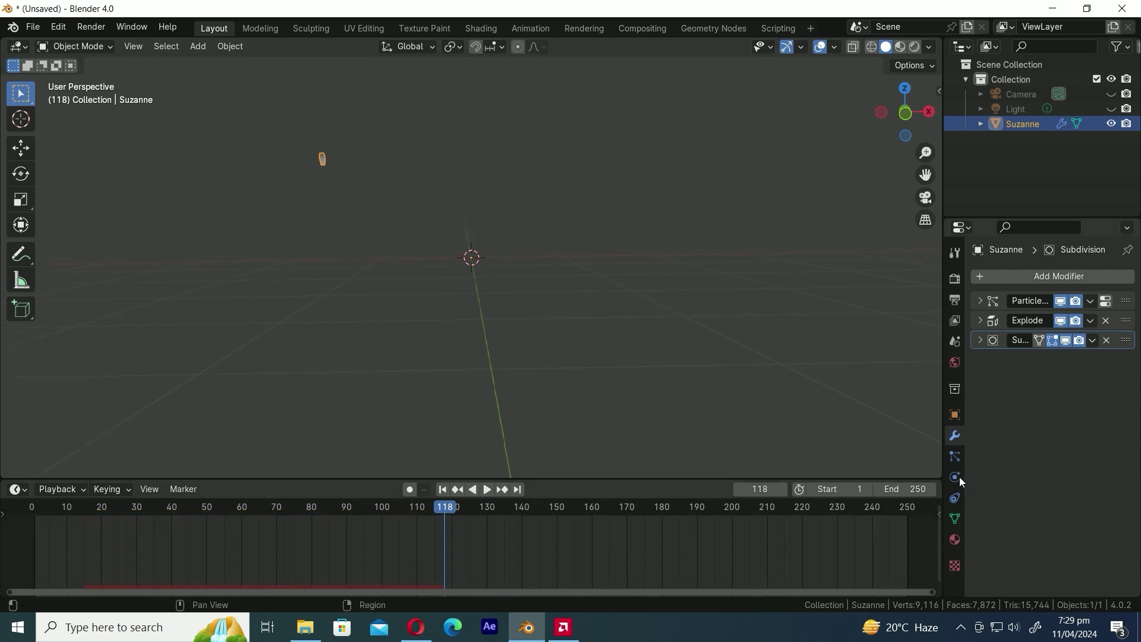
pyautogui.click(954, 459)
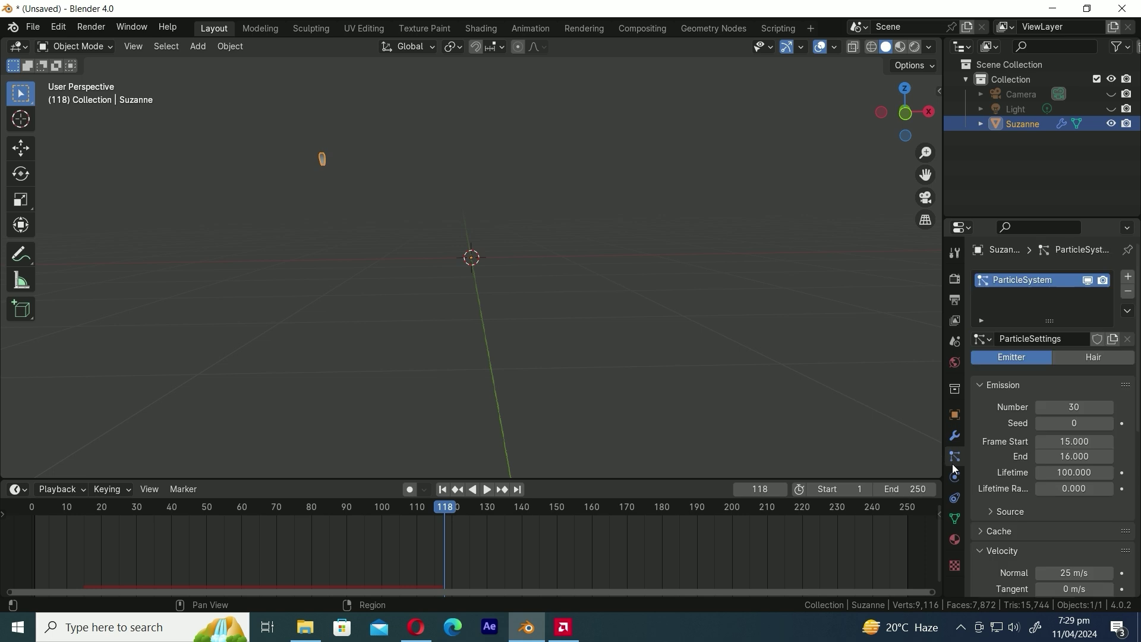
pyautogui.click(1068, 474)
pyautogui.click(1044, 472)
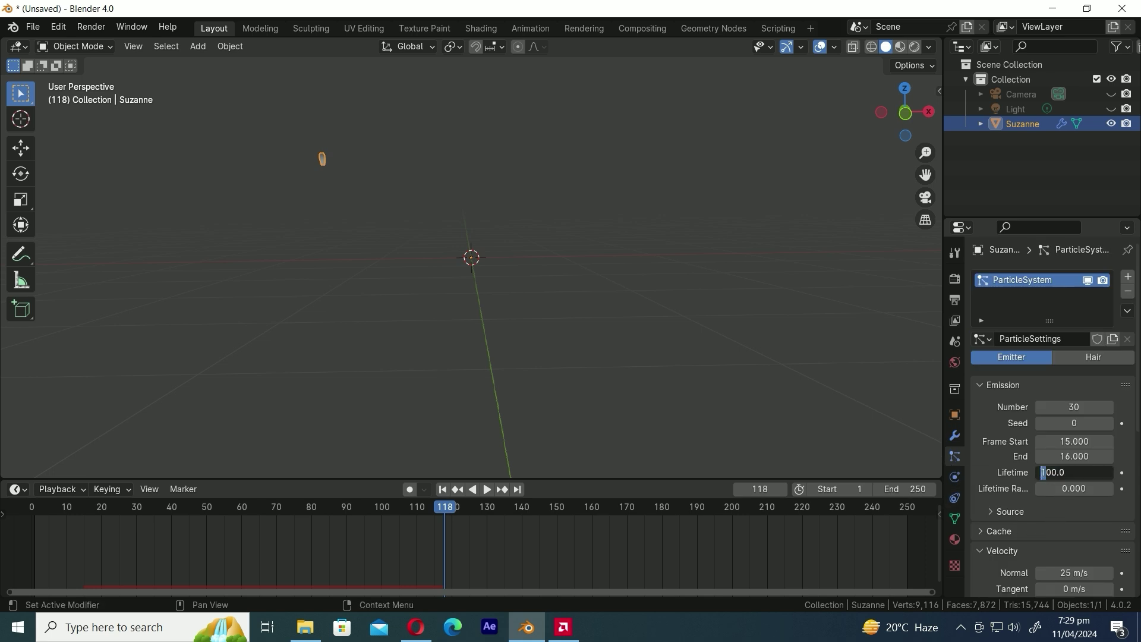
pyautogui.press('Delete')
pyautogui.write('2')
pyautogui.press('Return')
# Replay the explosion from the start, viewed from above, and scrub to frame 22 to examine the flying fragments.
pyautogui.hotkey('shift', 'Left')
pyautogui.press('space')
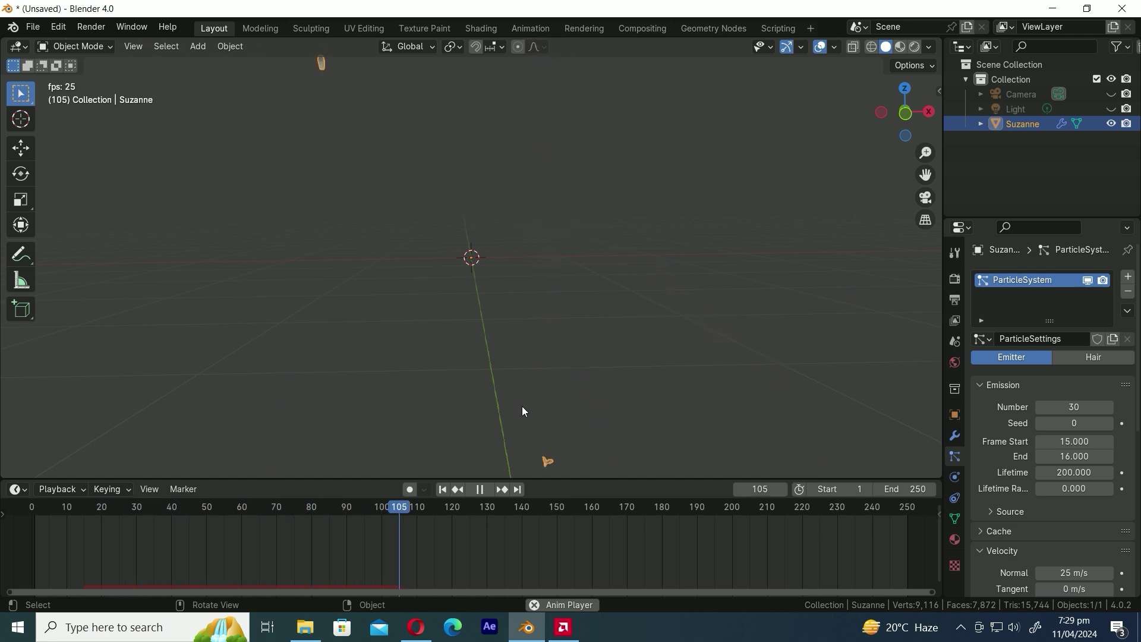
pyautogui.press('space')
pyautogui.moveTo(525, 401); pyautogui.dragTo(555, 419, button='middle')
pyautogui.click(442, 489)
pyautogui.click(486, 489)
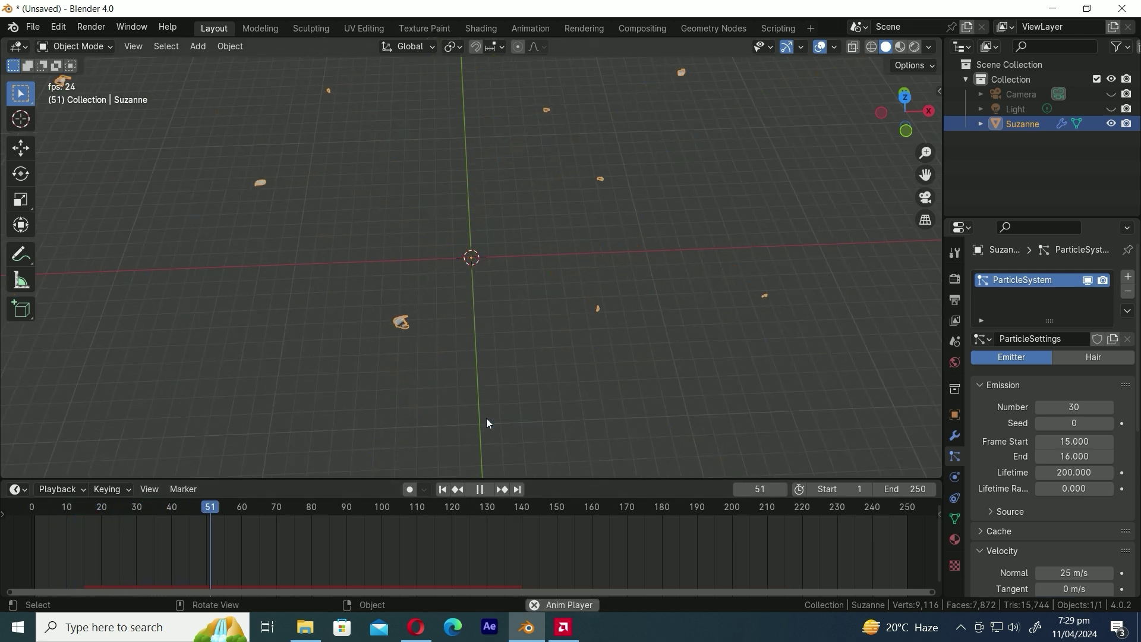
pyautogui.press('Escape')
pyautogui.moveTo(41, 510); pyautogui.dragTo(107, 516)
pyautogui.keyDown('shift'); pyautogui.moveTo(498, 286); pyautogui.dragTo(605, 254, button='middle'); pyautogui.keyUp('shift')
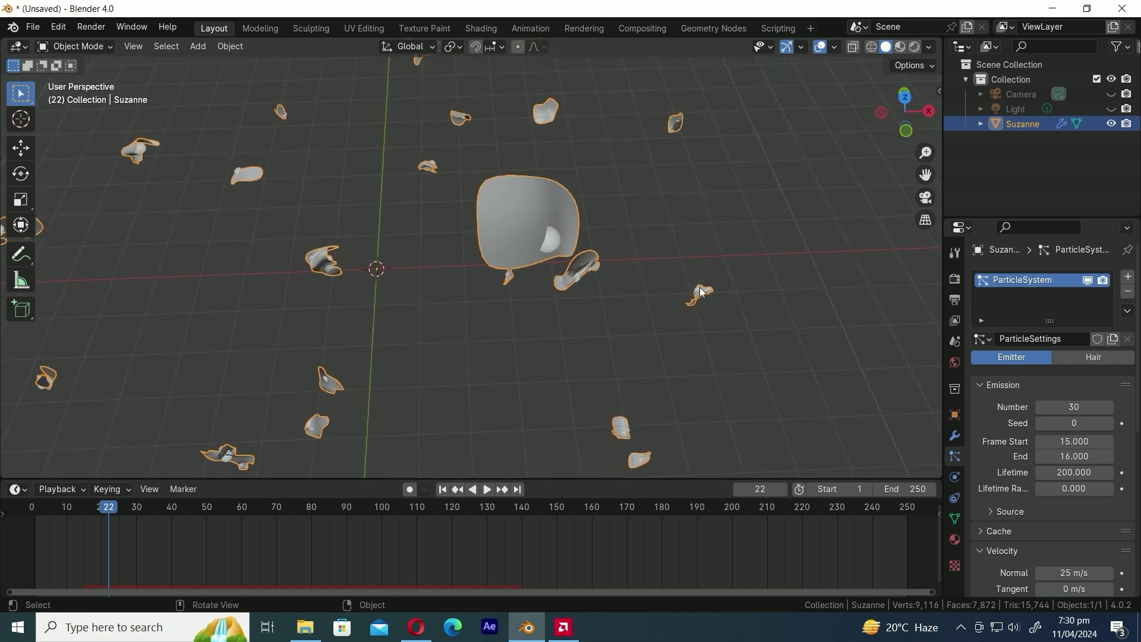
# Set the particle system's Render As option to None.
pyautogui.scroll(-5, 1049, 519)
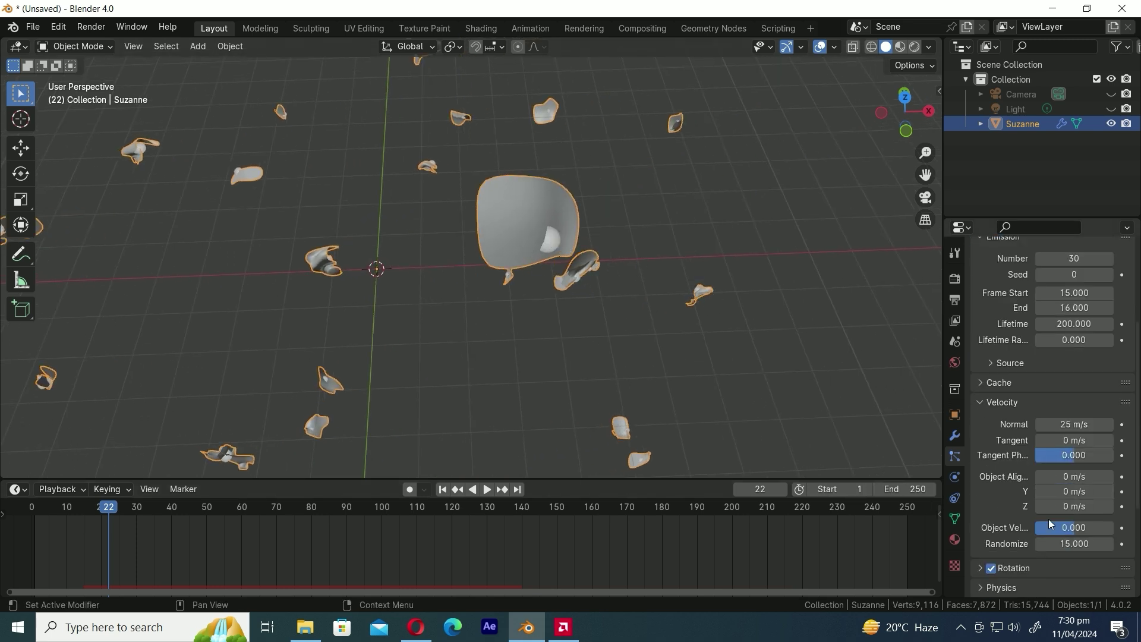
pyautogui.scroll(-4, 1048, 519)
pyautogui.click(990, 488)
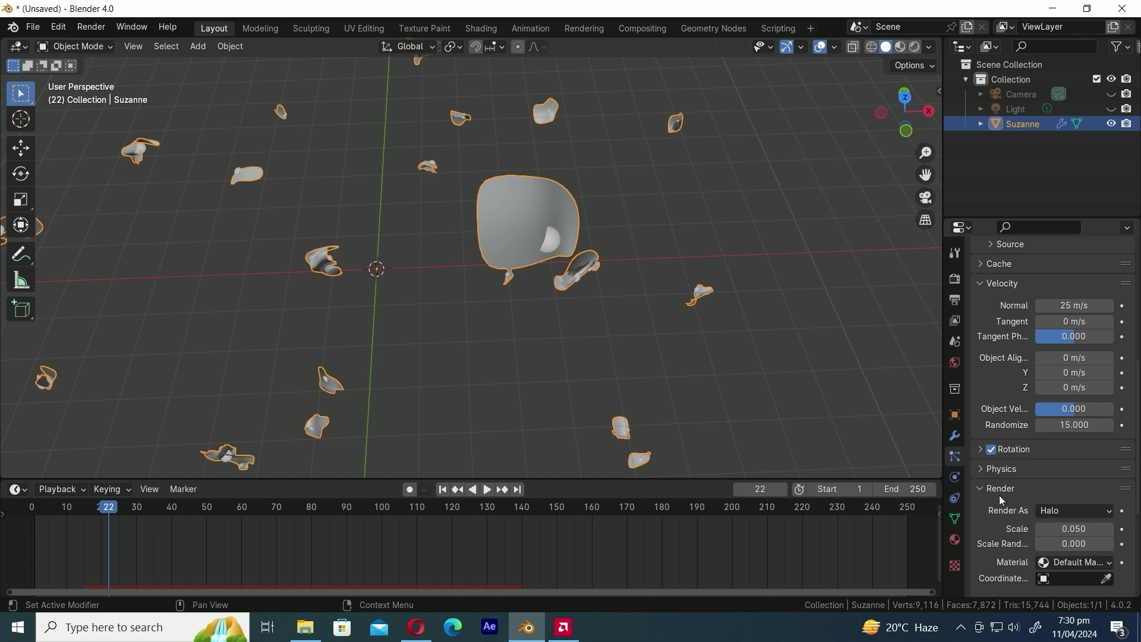
pyautogui.click(1072, 512)
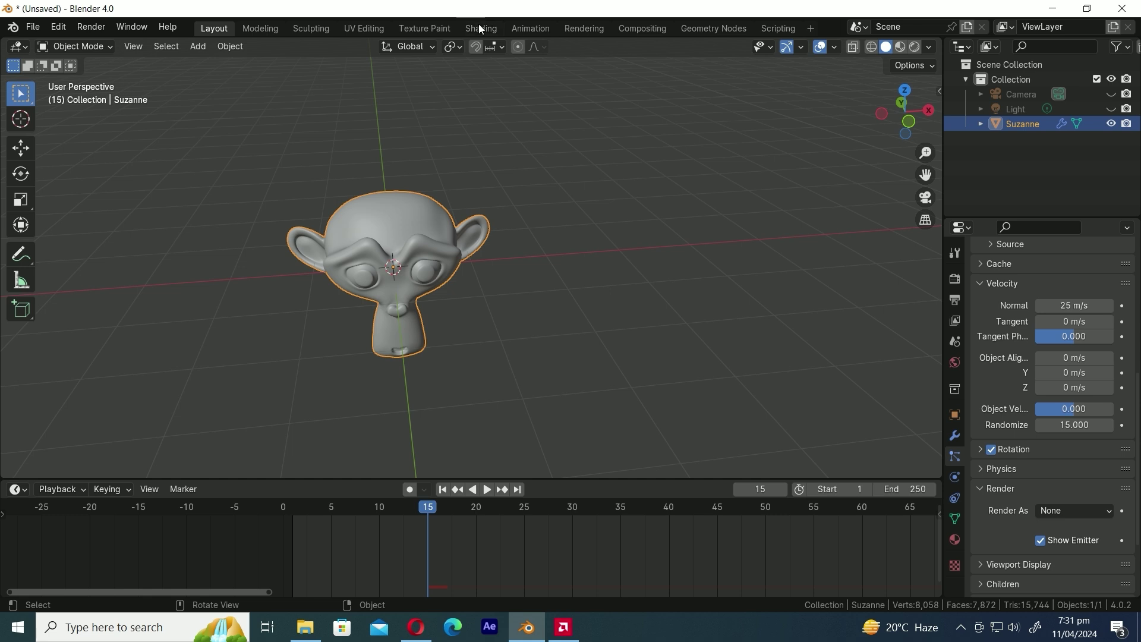
# Switch to the Shading workspace and open a Timeline in a new area beneath the shader editor.
pyautogui.click(480, 28)
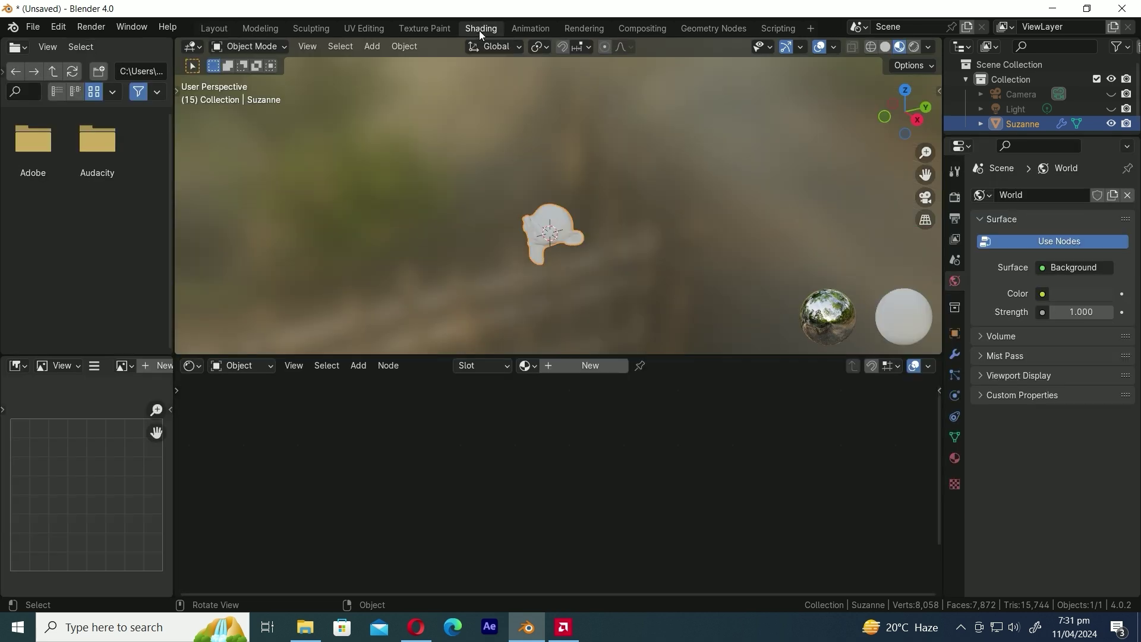
pyautogui.moveTo(192, 590); pyautogui.dragTo(190, 469)
pyautogui.click(192, 463)
pyautogui.click(394, 330)
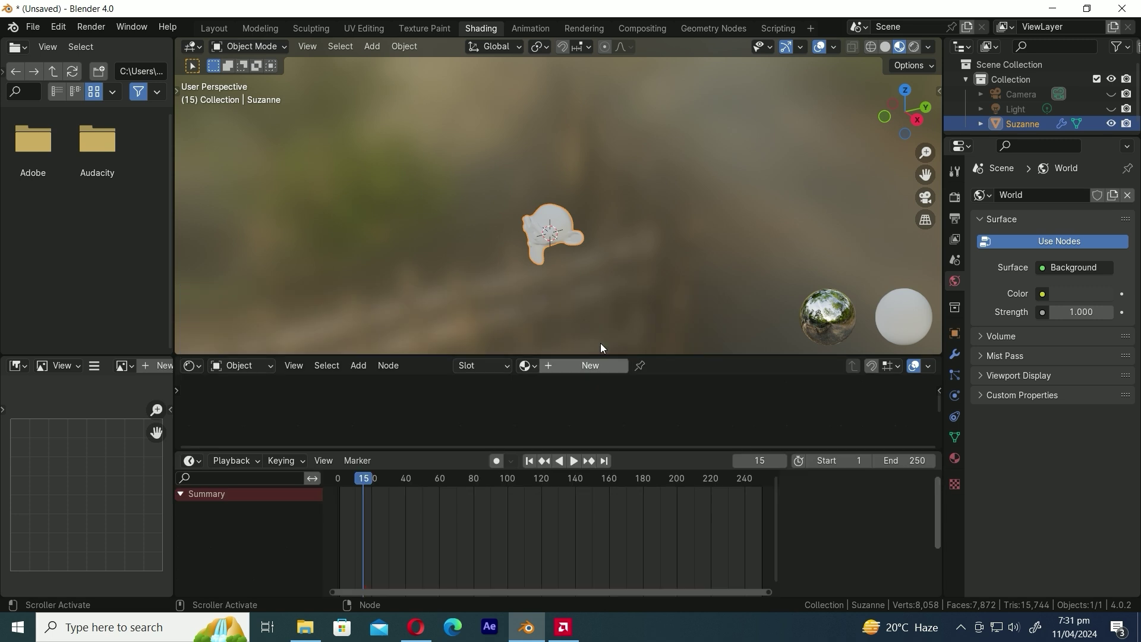
# Create a new material for Suzanne and enlarge the shader editor to show its nodes.
pyautogui.moveTo(601, 343); pyautogui.dragTo(614, 289, button='middle')
pyautogui.scroll(8, 627, 192)
pyautogui.click(597, 369)
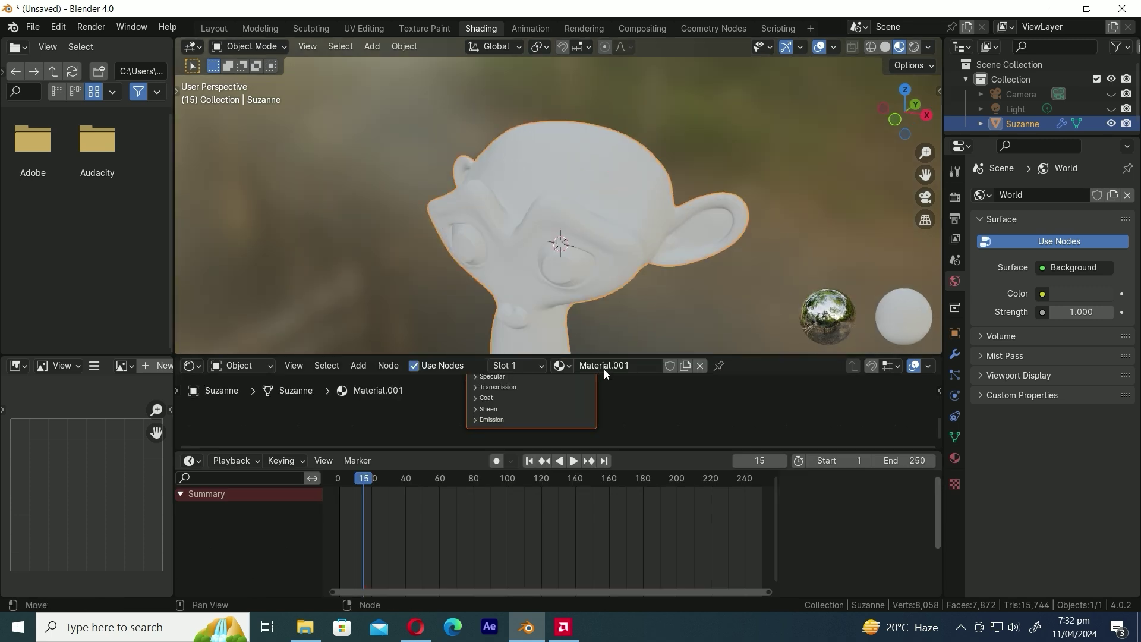
pyautogui.moveTo(680, 355); pyautogui.dragTo(706, 236)
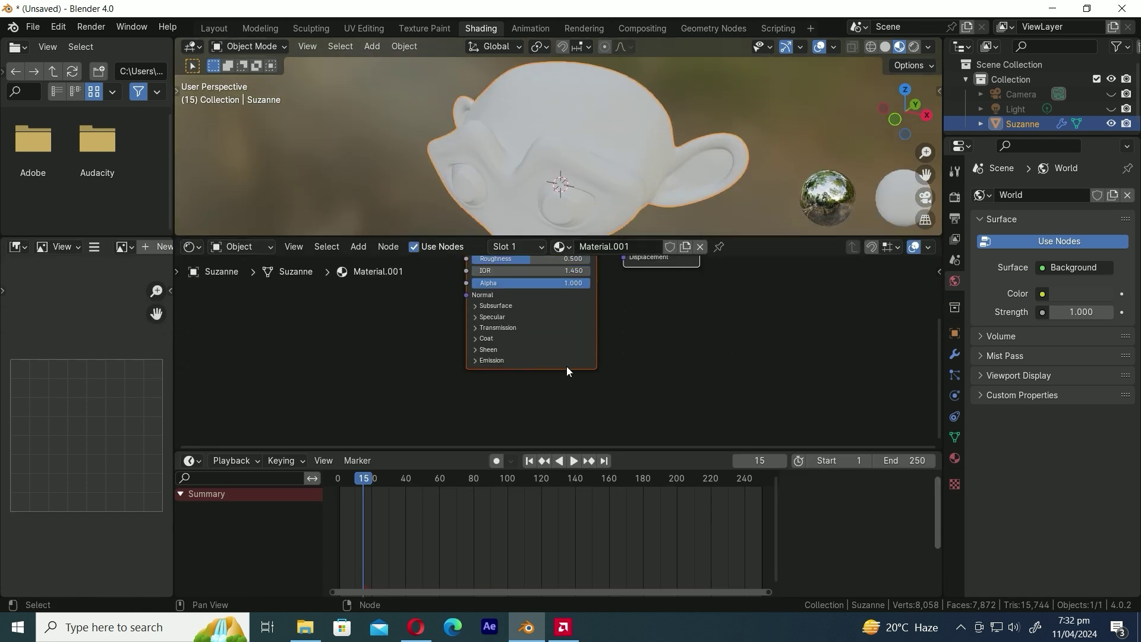
# Expand the Principled BSDF's Emission settings and keyframe the white emission color and zero strength at frame 15.
pyautogui.scroll(4, 523, 380)
pyautogui.click(460, 385)
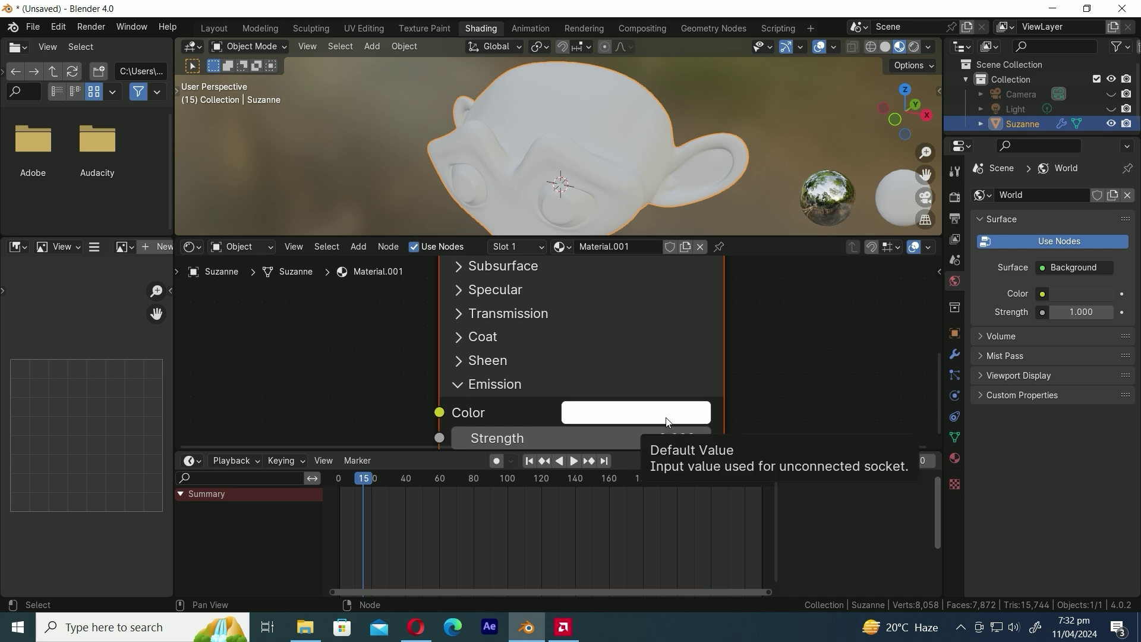
pyautogui.press('i')
pyautogui.press('i')
# Keyframe the same emission color and strength at frame 13.
pyautogui.scroll(6, 434, 537)
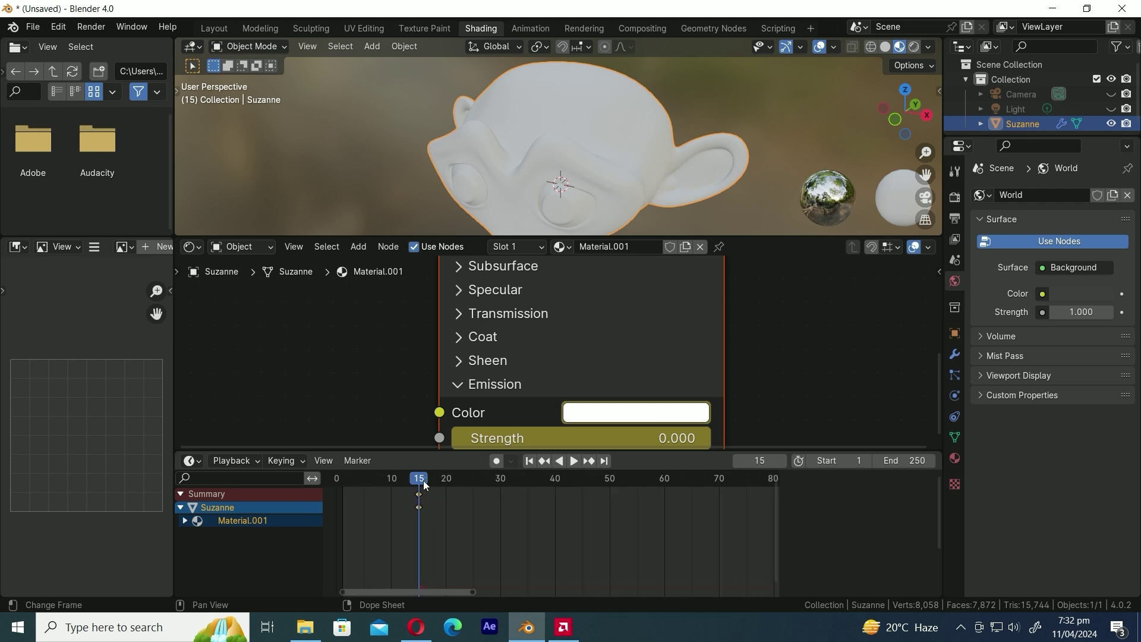
pyautogui.moveTo(424, 485); pyautogui.dragTo(408, 489)
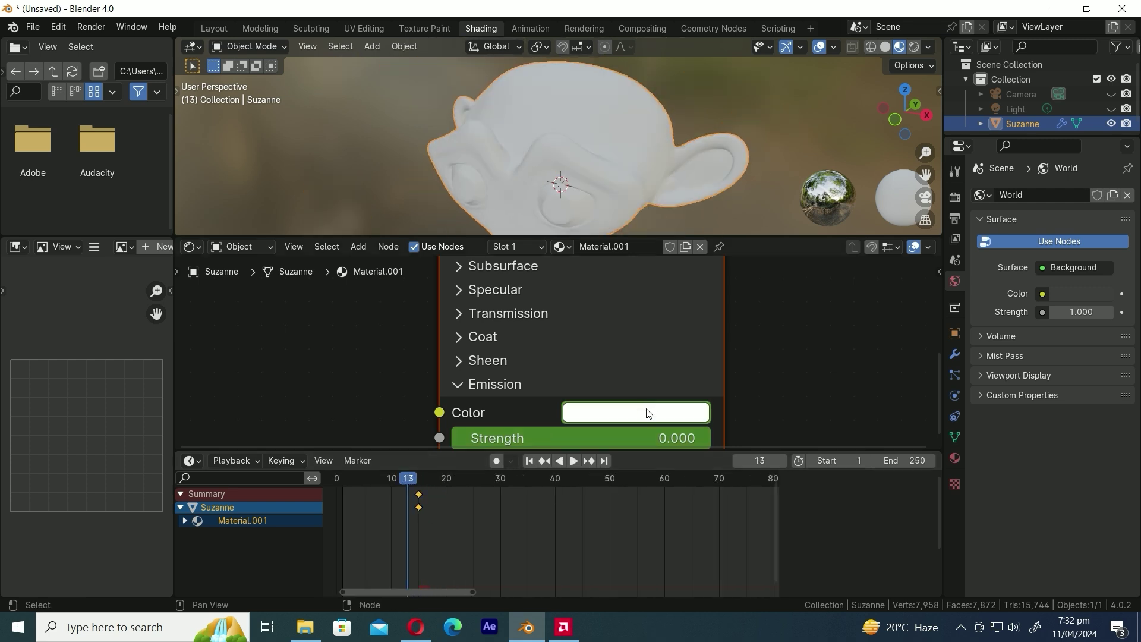
pyautogui.press('i')
pyautogui.press('i')
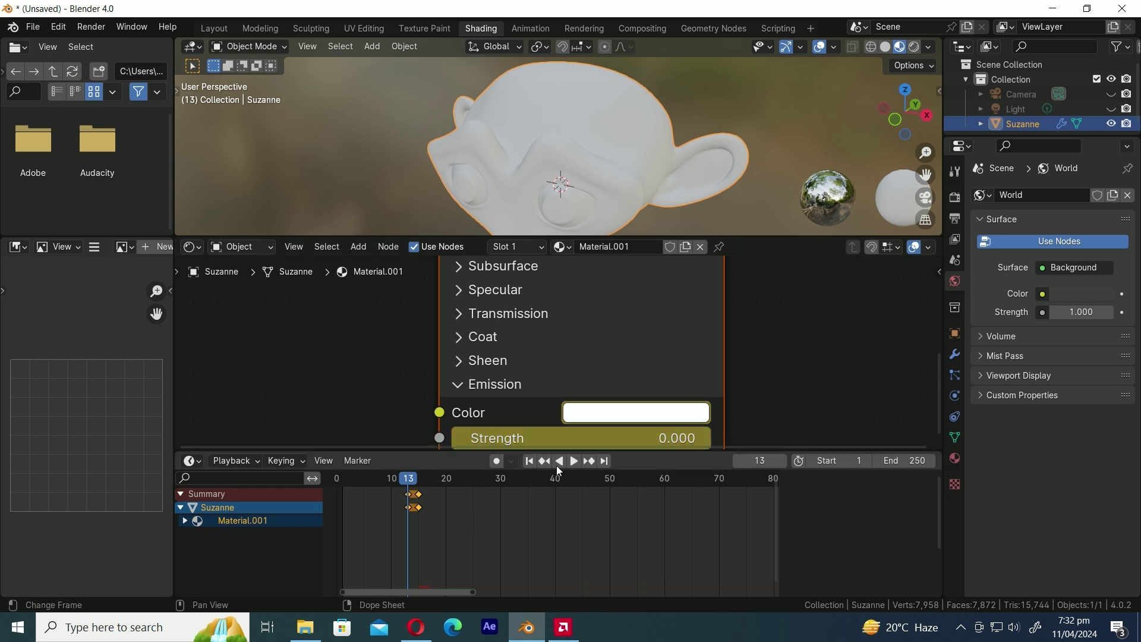
# At frame 15, keyframe an orange emission color and set the emission strength to 2.
pyautogui.moveTo(411, 484); pyautogui.dragTo(420, 485)
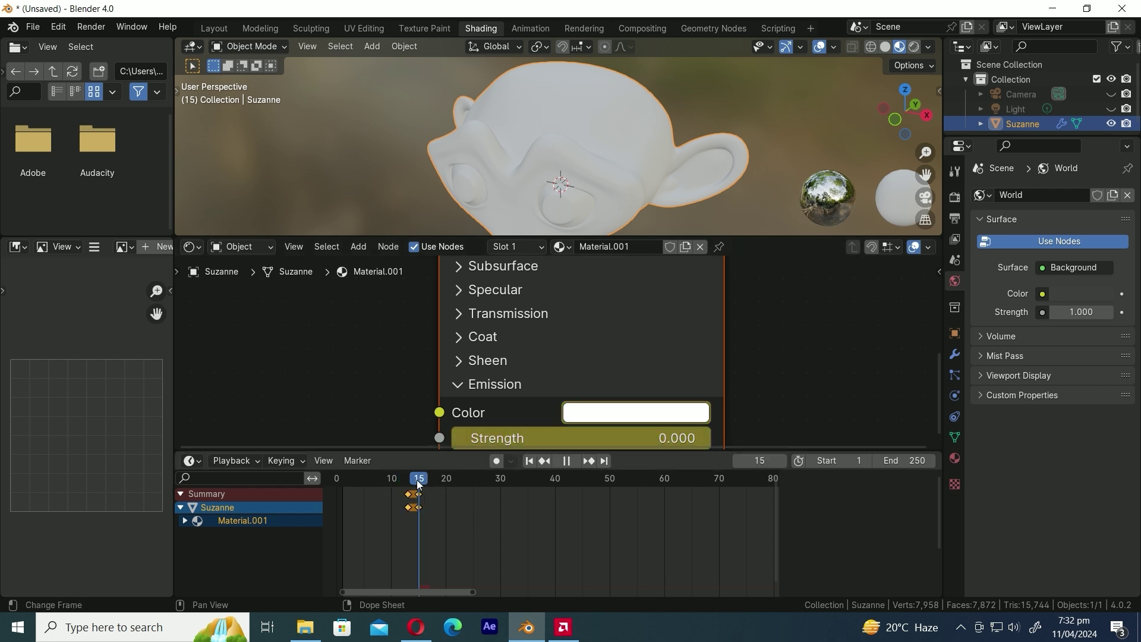
pyautogui.click(638, 419)
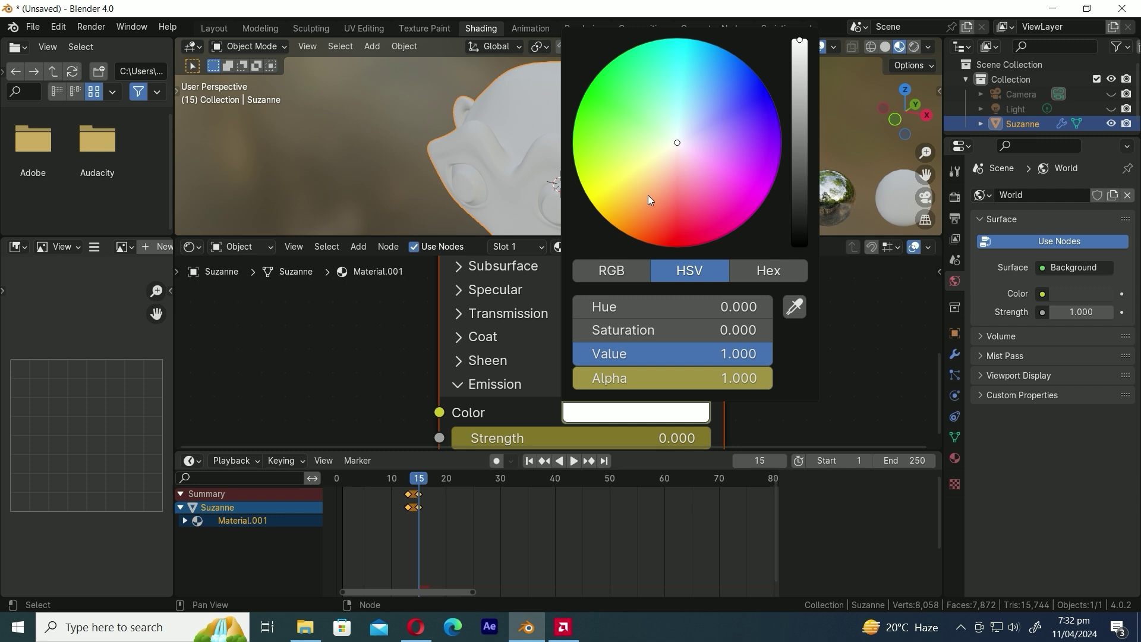
pyautogui.moveTo(648, 195); pyautogui.dragTo(619, 231)
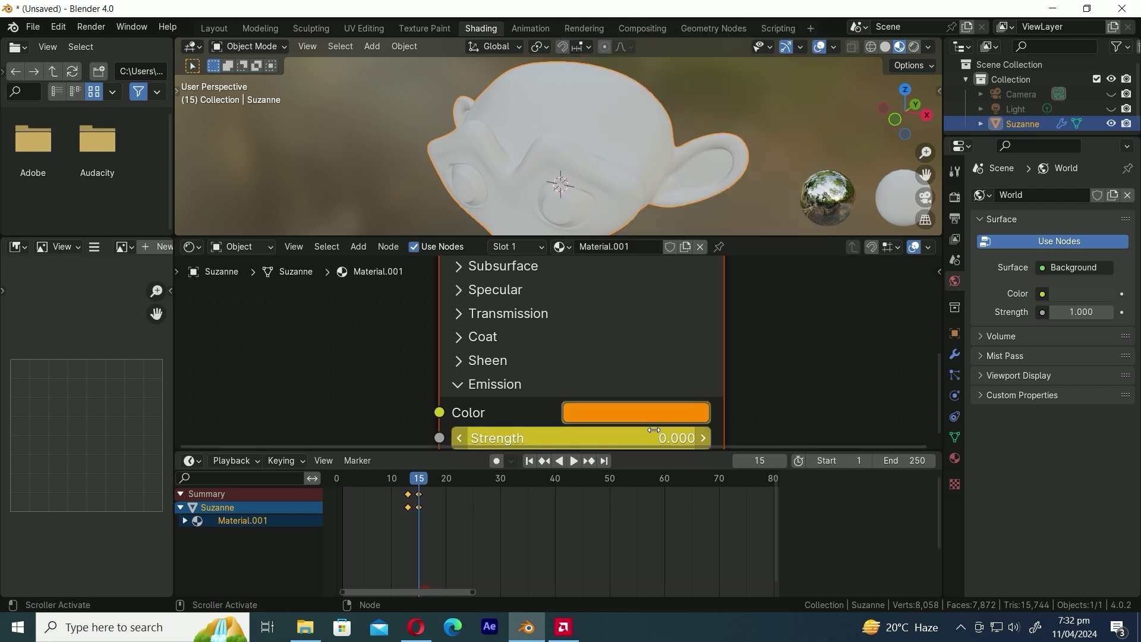
pyautogui.click(648, 436)
pyautogui.write('2')
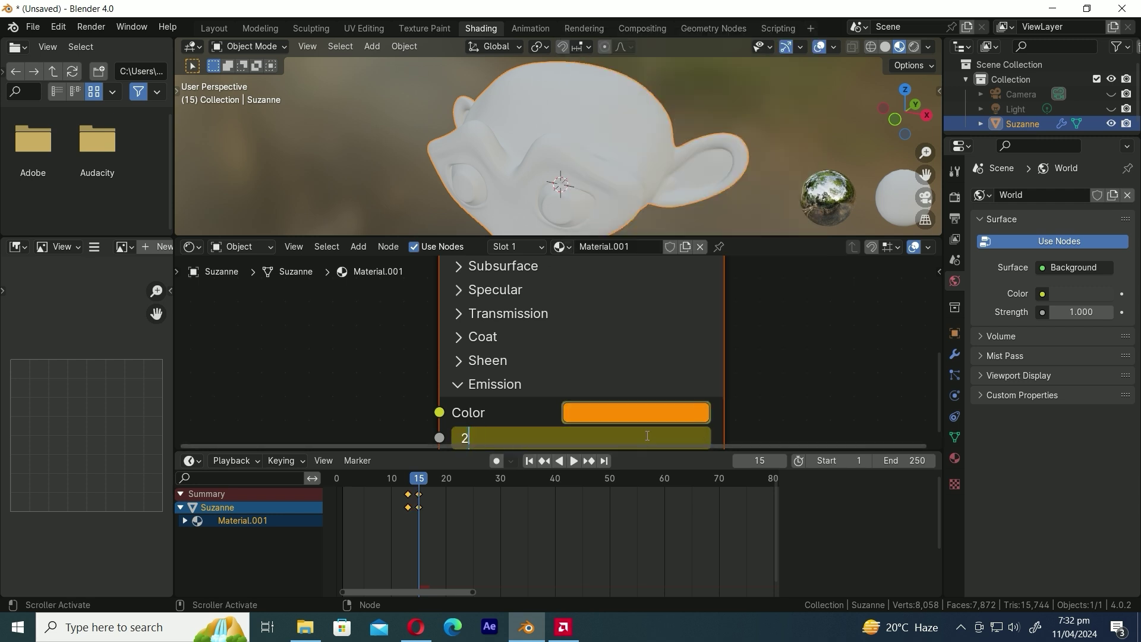
pyautogui.press('Return')
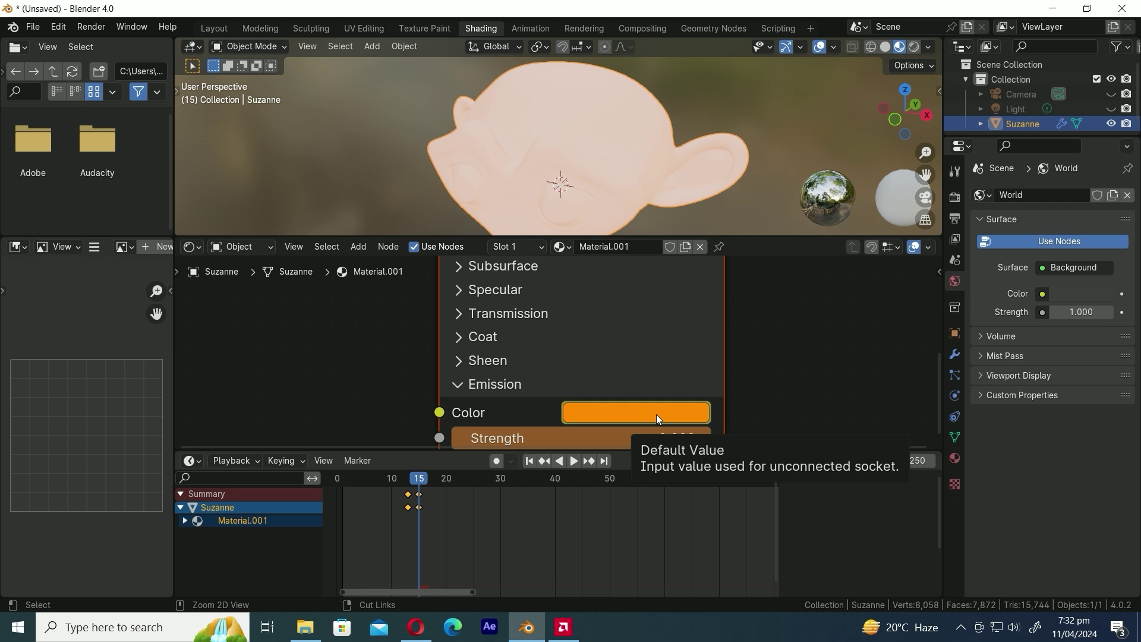
# Paste the orange into Base Color and keyframe it at frame 15, with a near-white base color keyframed at frame 13.
pyautogui.moveTo(721, 315); pyautogui.dragTo(702, 423, button='middle')
pyautogui.hotkey('ctrl', 'v')
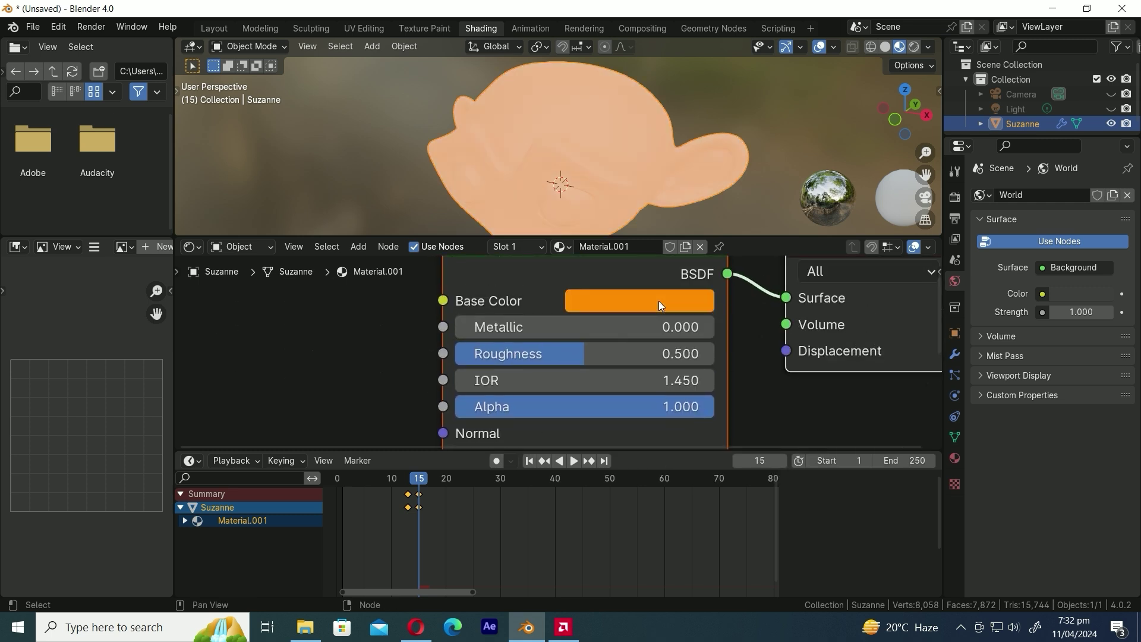
pyautogui.moveTo(416, 480); pyautogui.dragTo(410, 487)
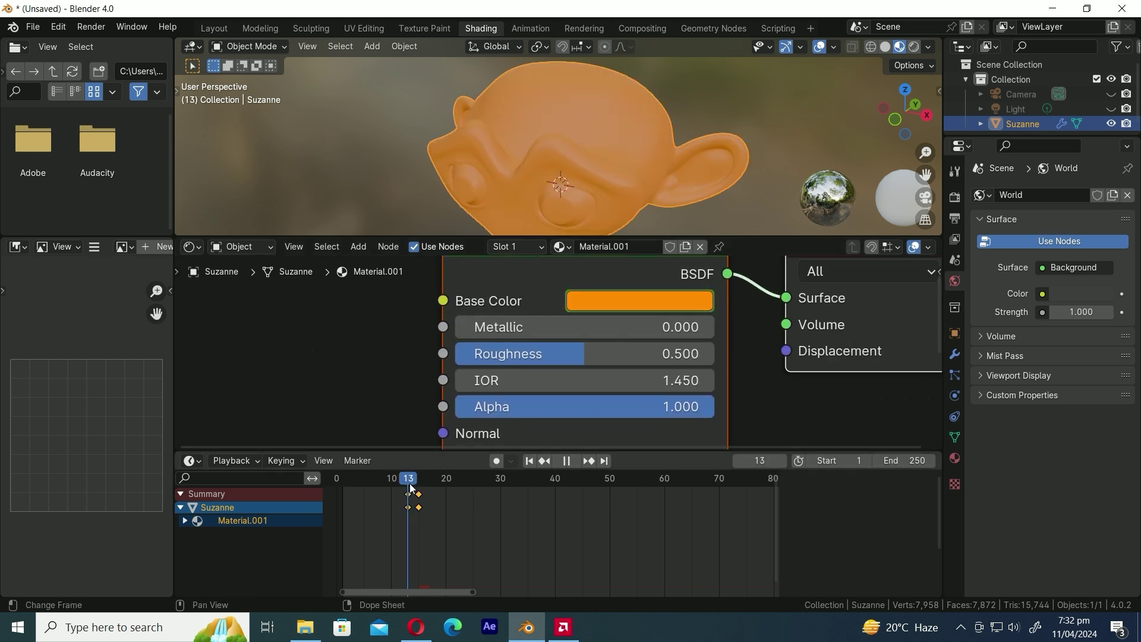
pyautogui.click(654, 301)
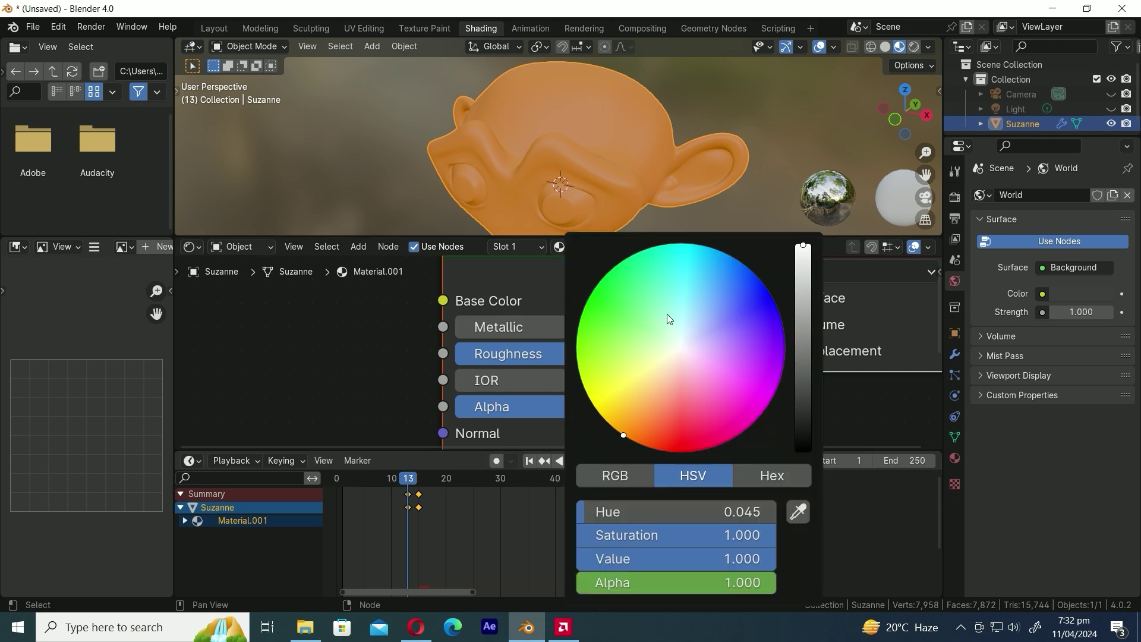
pyautogui.click(681, 350)
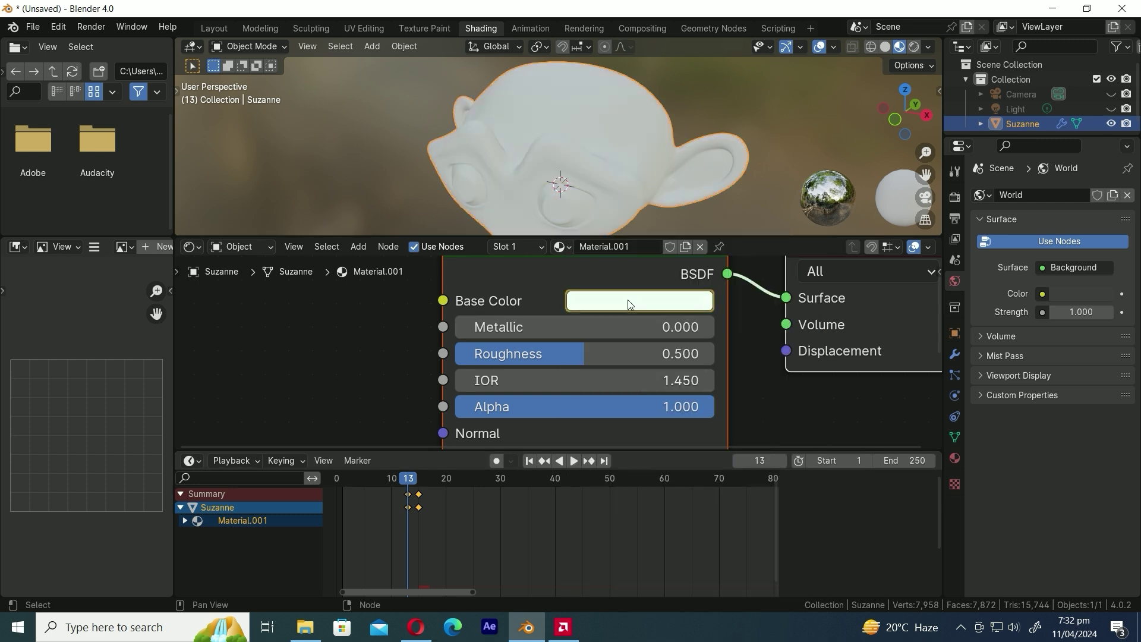
# Play back the material's color change, and at frame 15 set the emission strength to 2 and keyframe it.
pyautogui.click(408, 481)
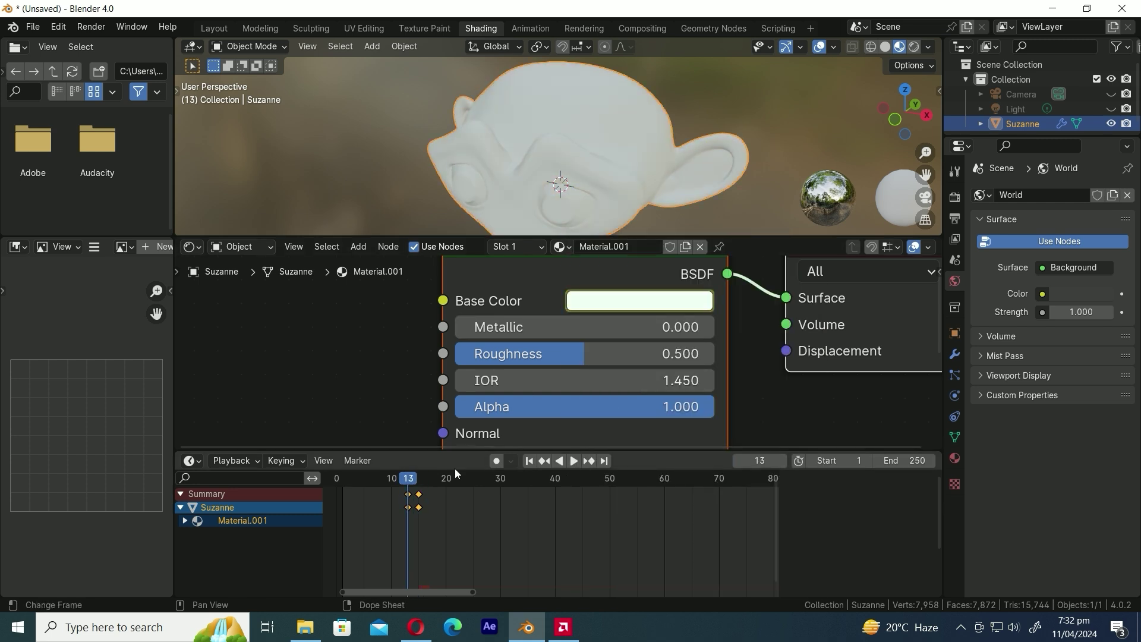
pyautogui.scroll(-3, 673, 402)
pyautogui.scroll(3, 661, 353)
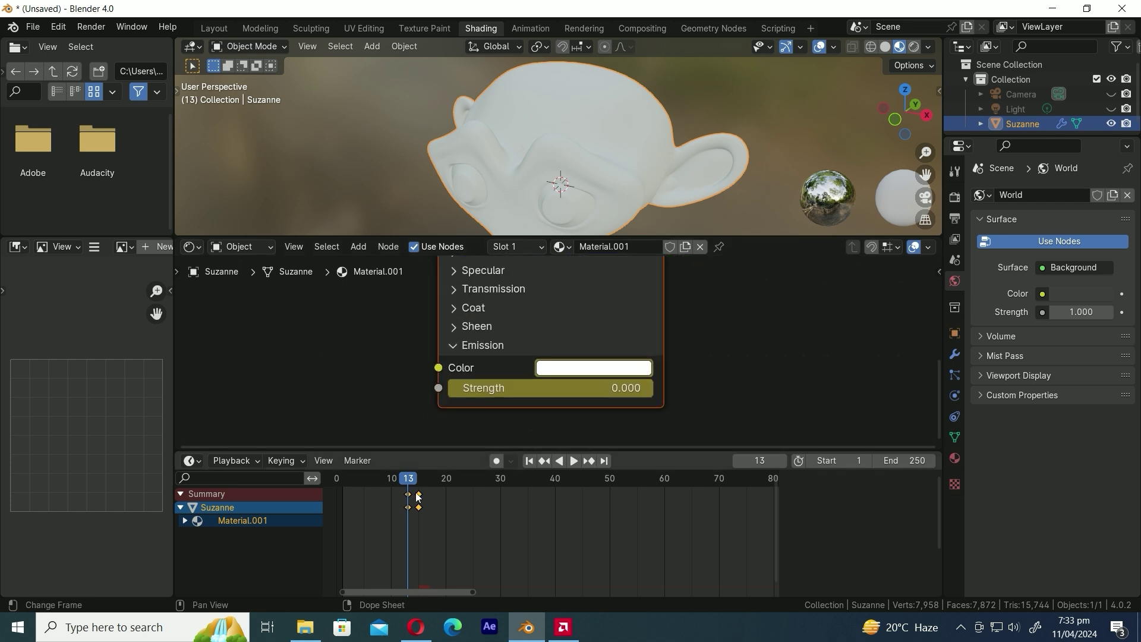
pyautogui.press('space')
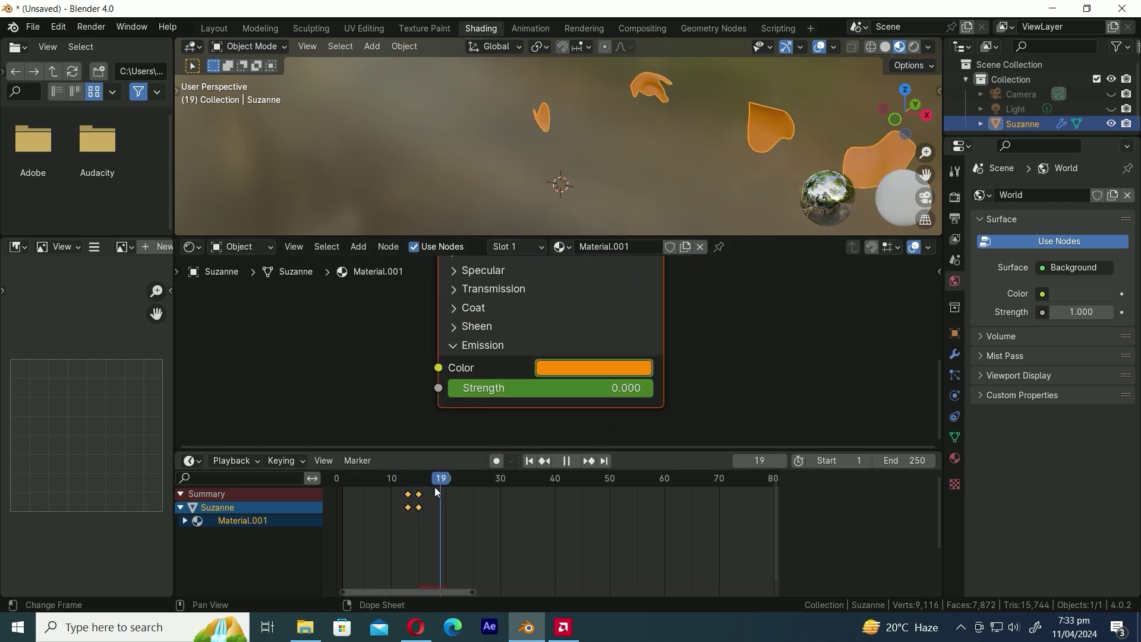
pyautogui.moveTo(437, 491); pyautogui.dragTo(419, 494)
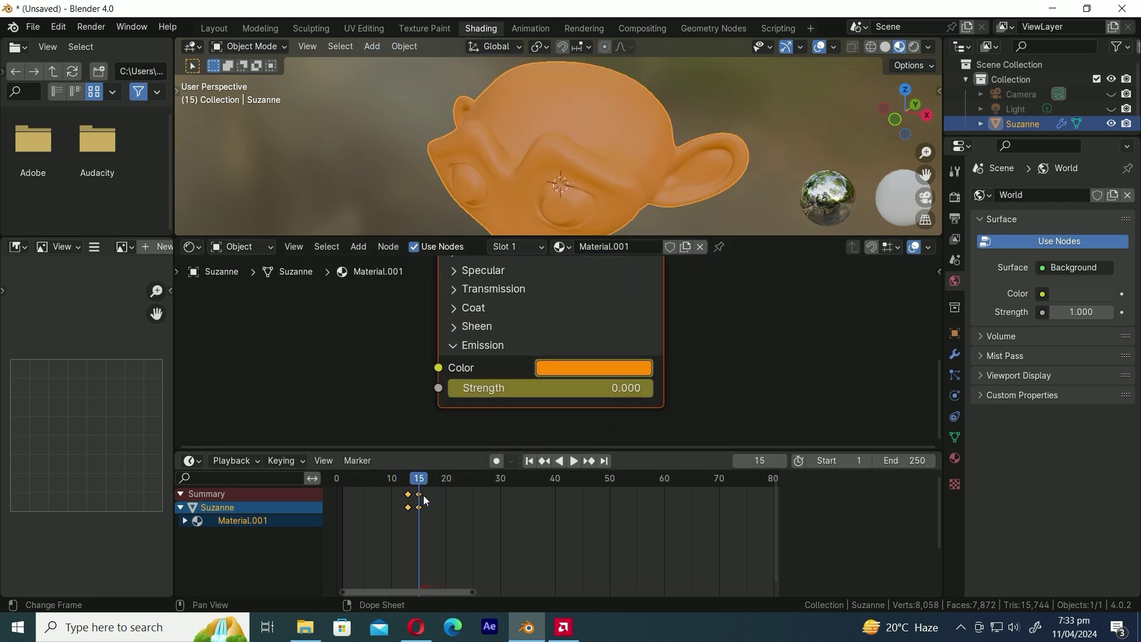
pyautogui.click(556, 390)
pyautogui.write('2')
pyautogui.press('Return')
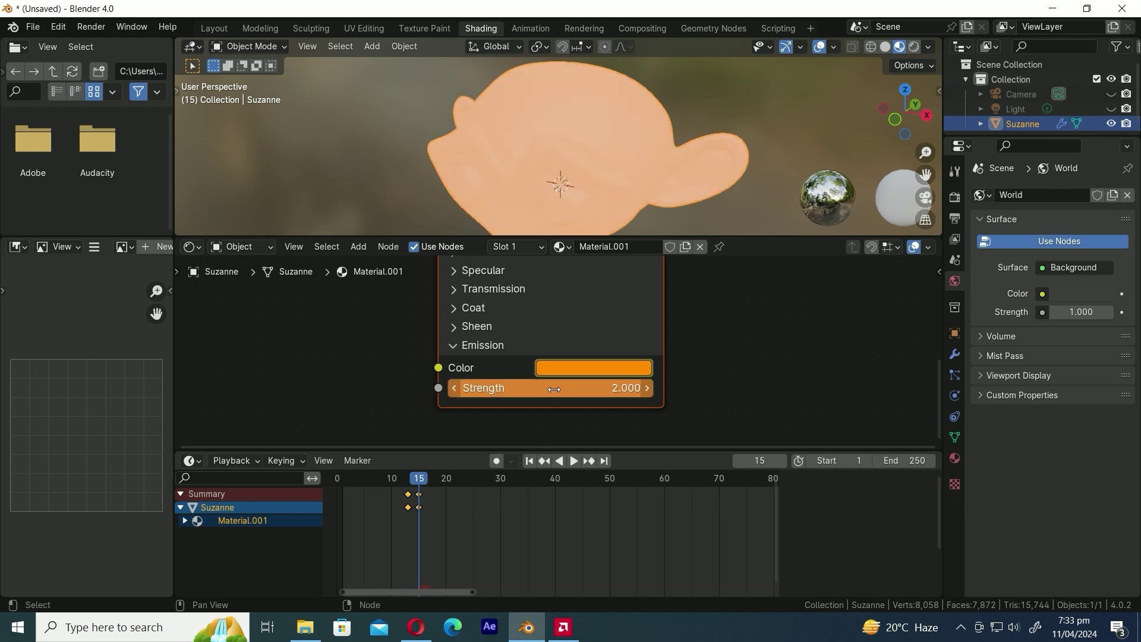
pyautogui.press('i')
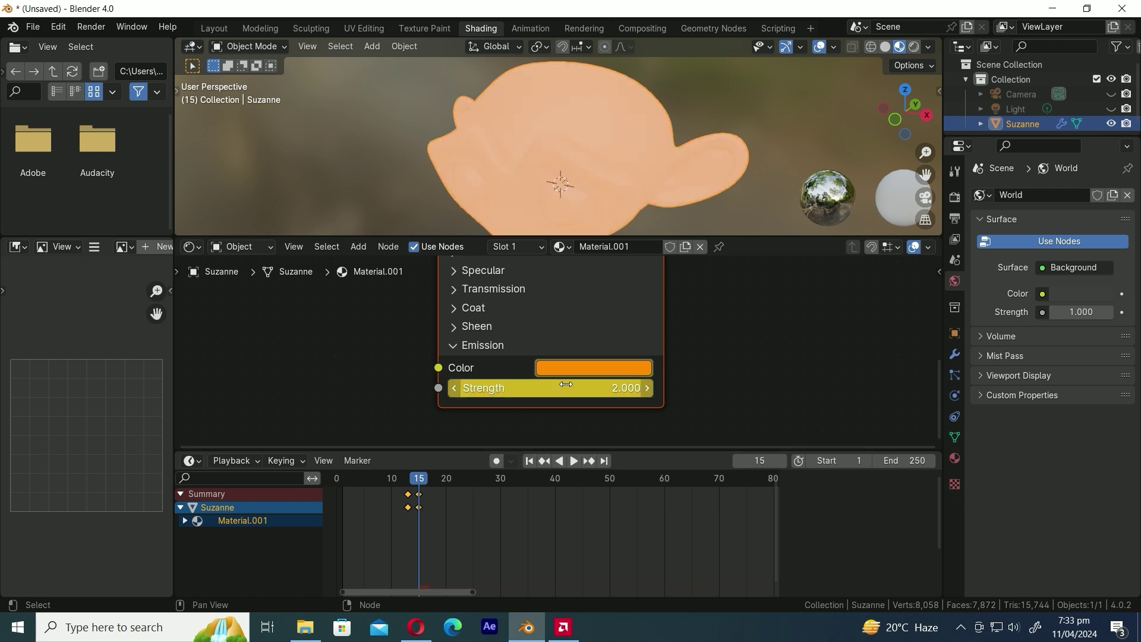
# Enable Ambient Occlusion and Bloom in the EEVEE render settings.
pyautogui.moveTo(420, 481)
pyautogui.mouseDown()
pyautogui.moveTo(408, 479)
pyautogui.moveTo(419, 479)
pyautogui.mouseUp()
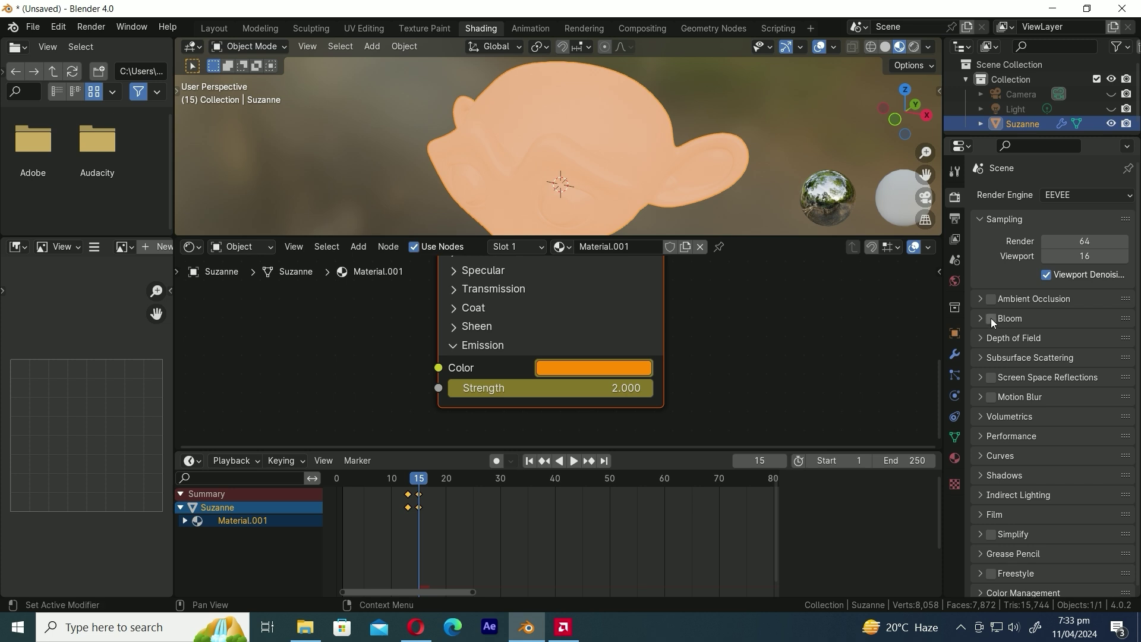
pyautogui.click(991, 318)
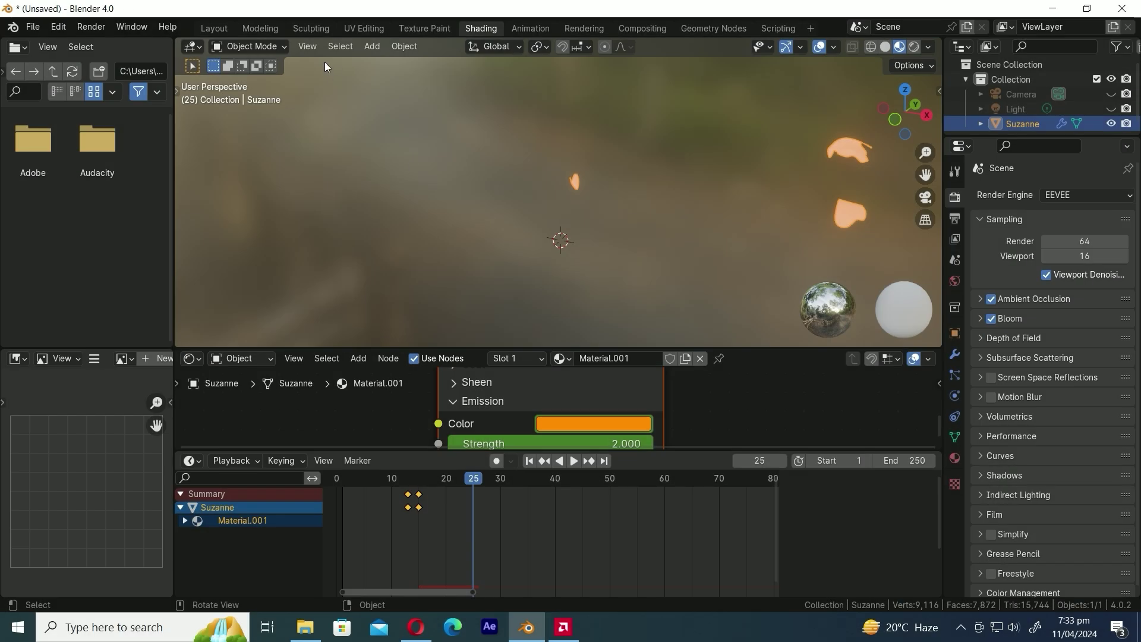
# Return to the Layout workspace, go to frame 15 and add a UV sphere at Suzanne's center.
pyautogui.click(214, 29)
pyautogui.moveTo(415, 505); pyautogui.dragTo(428, 507)
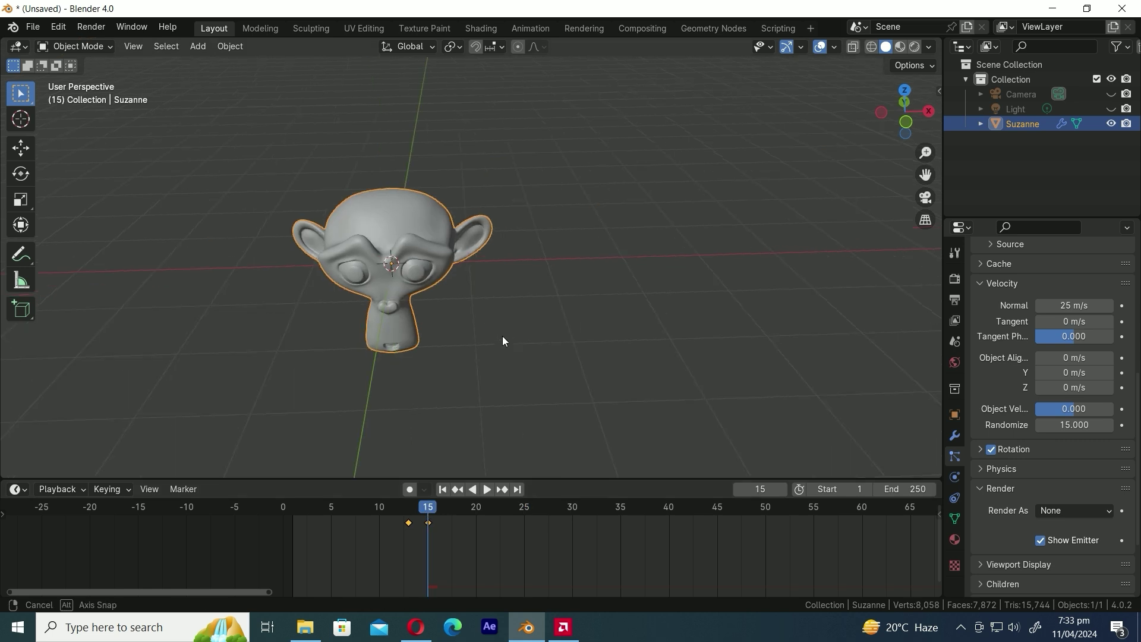
pyautogui.hotkey('shift', 'a')
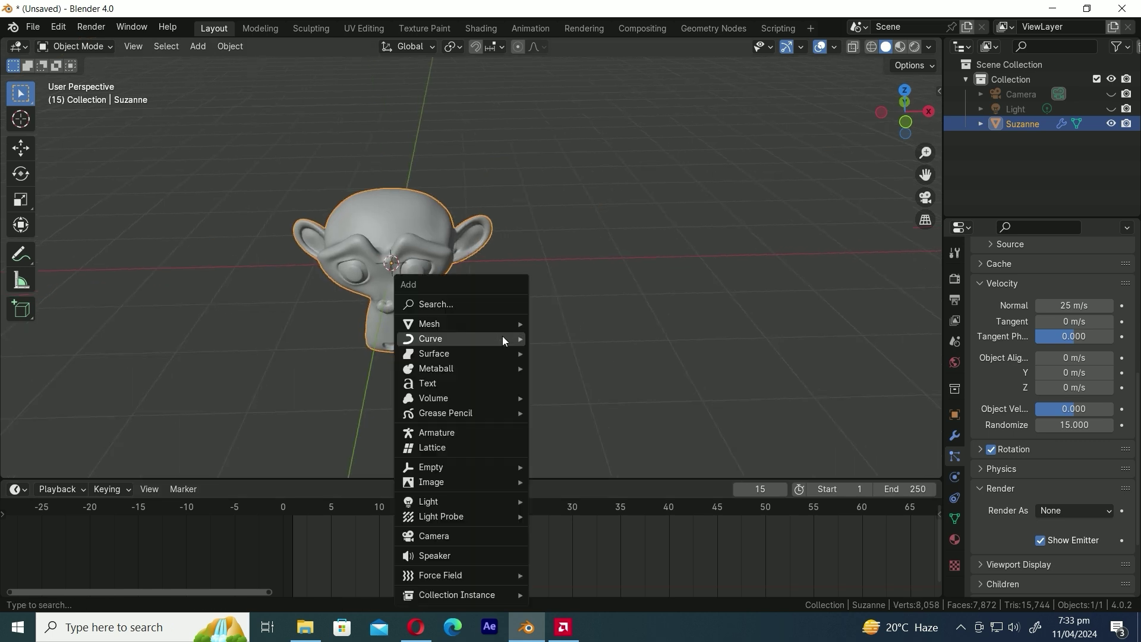
pyautogui.moveTo(529, 326)
pyautogui.click(576, 370)
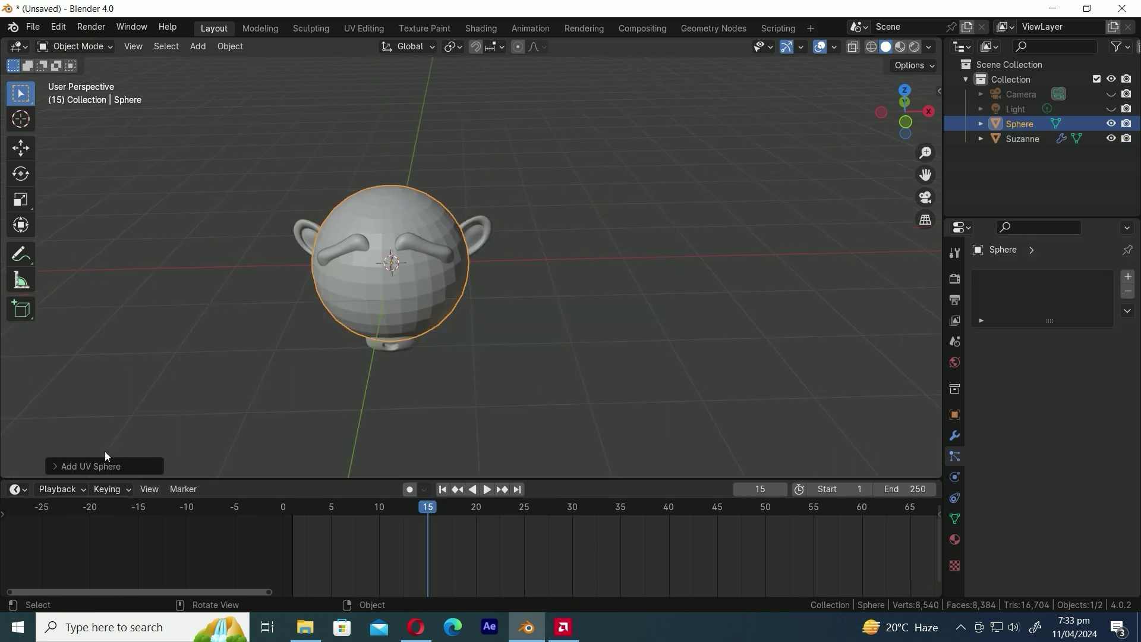
# Set the new UV sphere to 20 segments and 10 rings.
pyautogui.click(98, 466)
pyautogui.click(190, 305)
pyautogui.write('2')
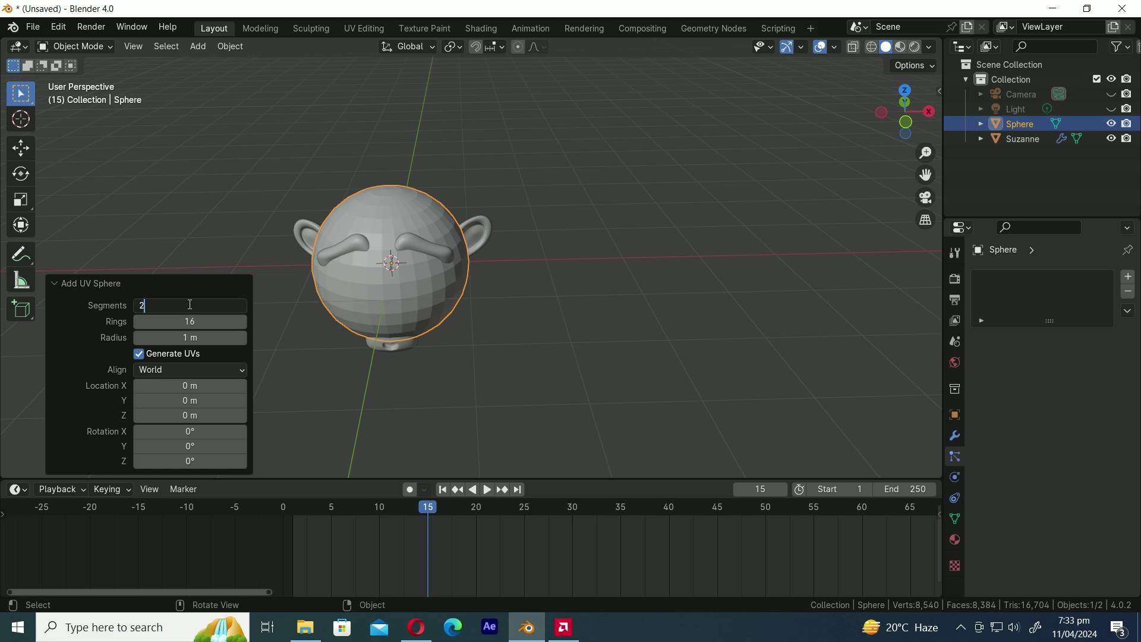
pyautogui.write('0')
pyautogui.press('Return')
pyautogui.click(190, 322)
pyautogui.write('10')
pyautogui.press('Return')
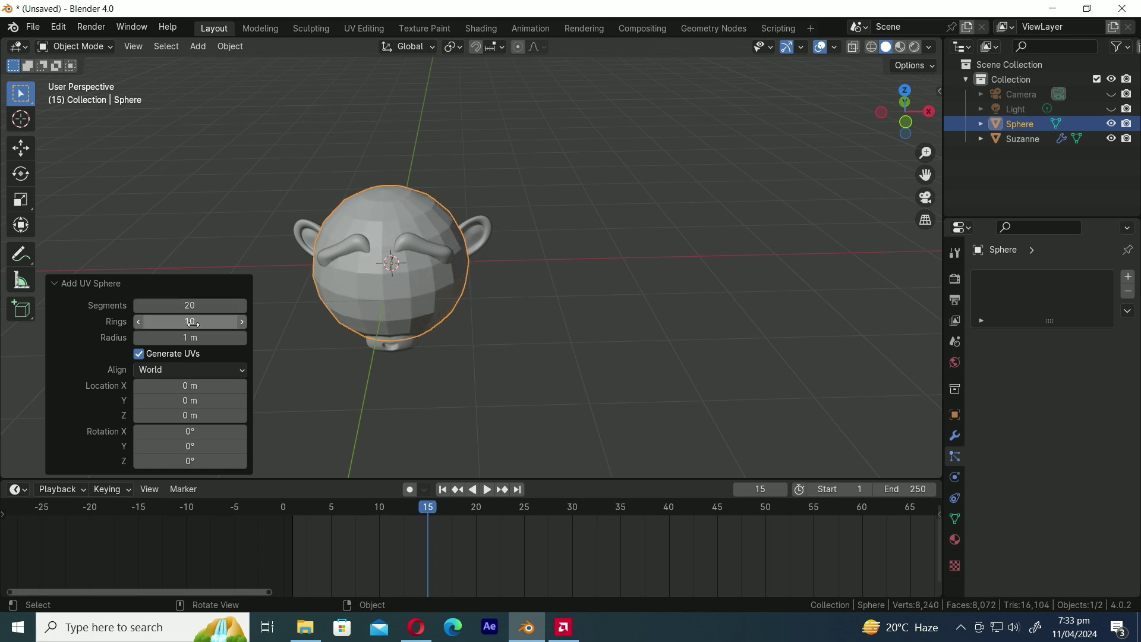
# Shade the sphere smooth and scale it down to about 0.444 so it fits inside Suzanne's head.
pyautogui.rightClick(654, 159)
pyautogui.click(654, 164)
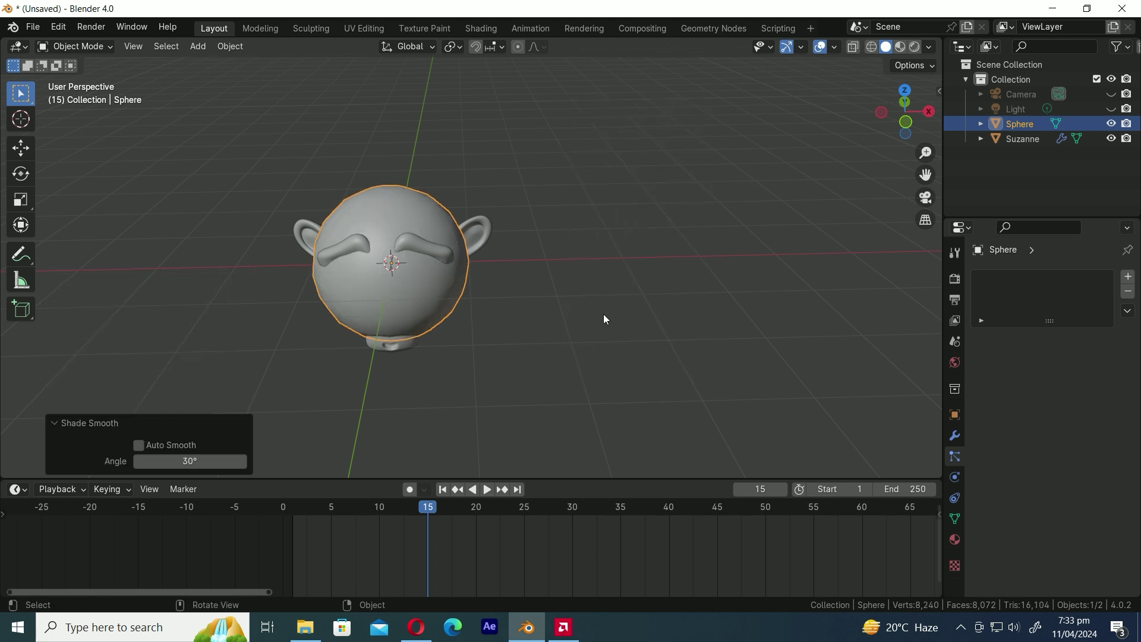
pyautogui.press('s')
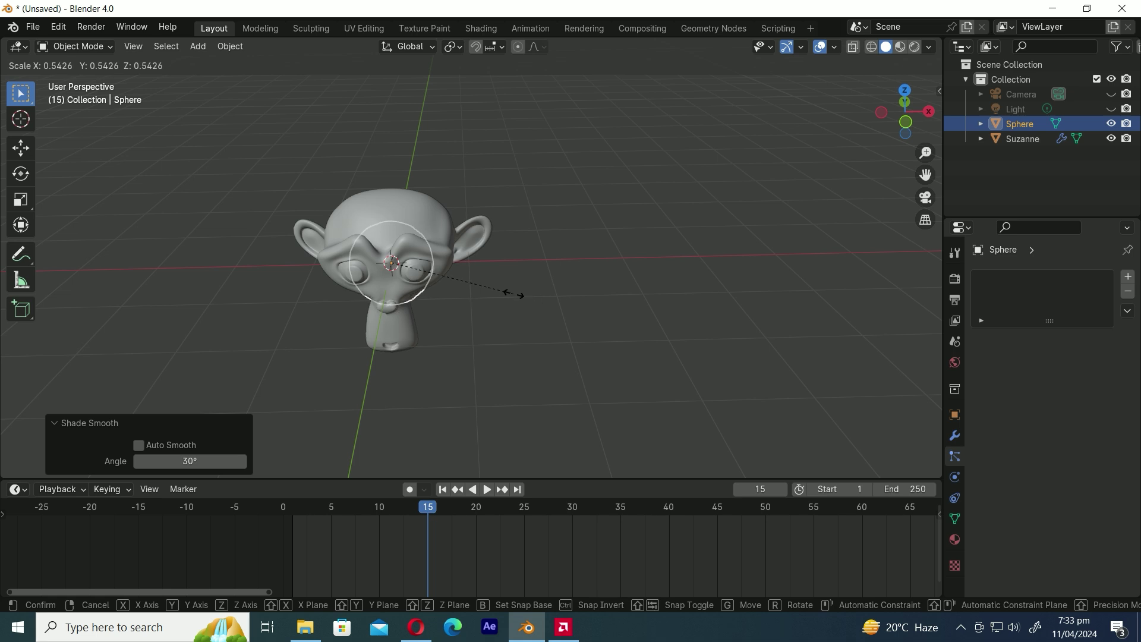
pyautogui.click(492, 287)
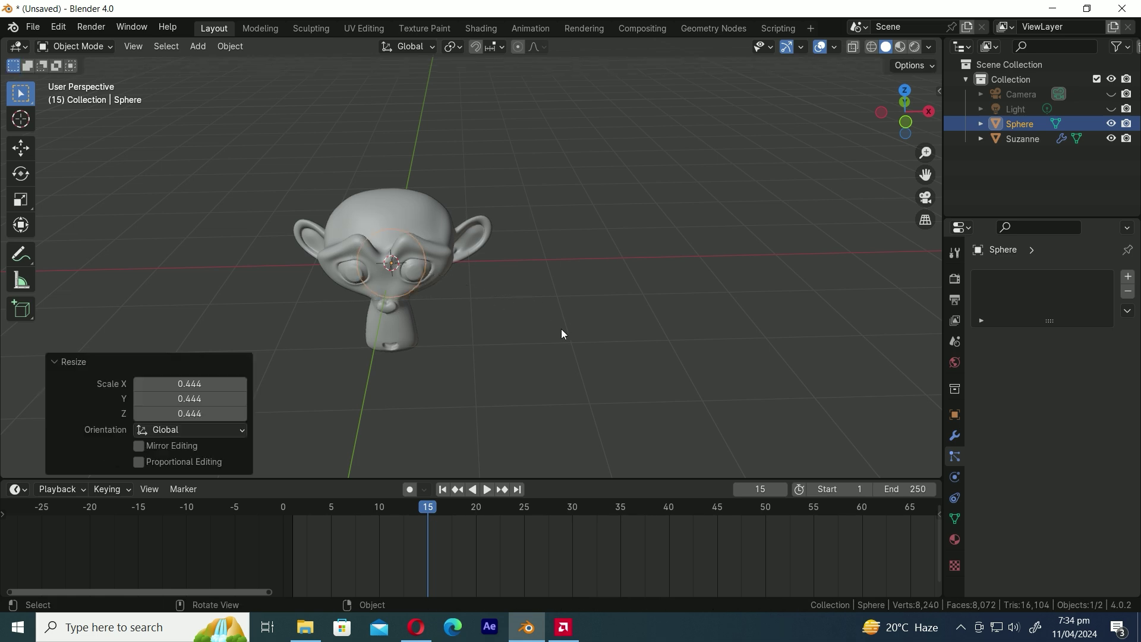
# Keyframe the sphere at frame 15, and at frame 20 scale it up by about 1.545 and keyframe it again.
pyautogui.press('i')
pyautogui.click(441, 389)
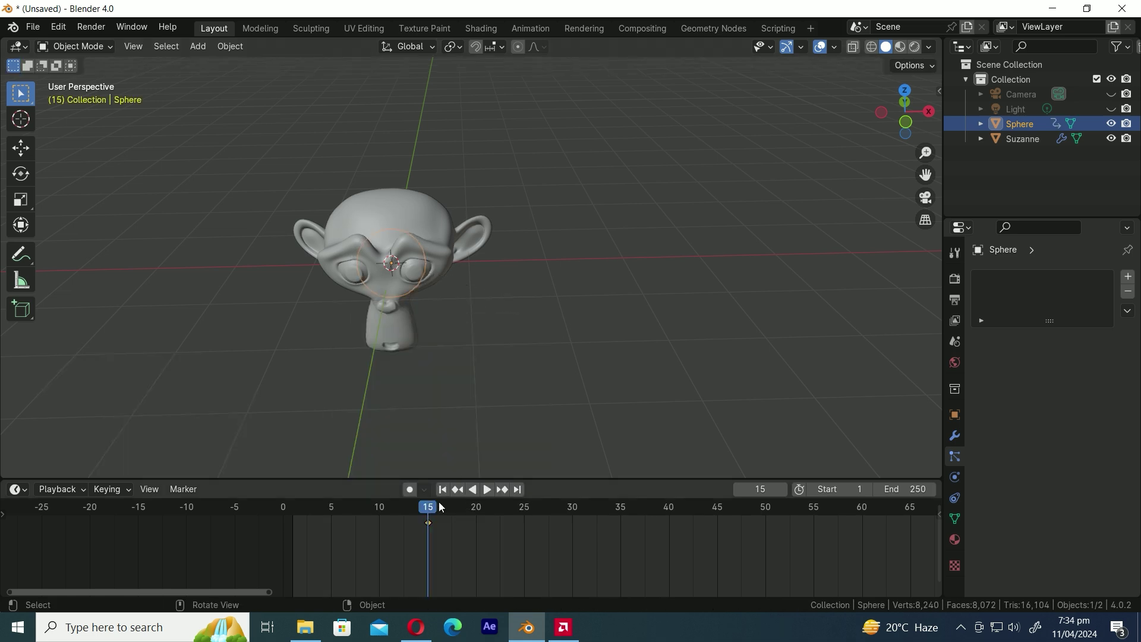
pyautogui.moveTo(441, 506); pyautogui.dragTo(475, 516)
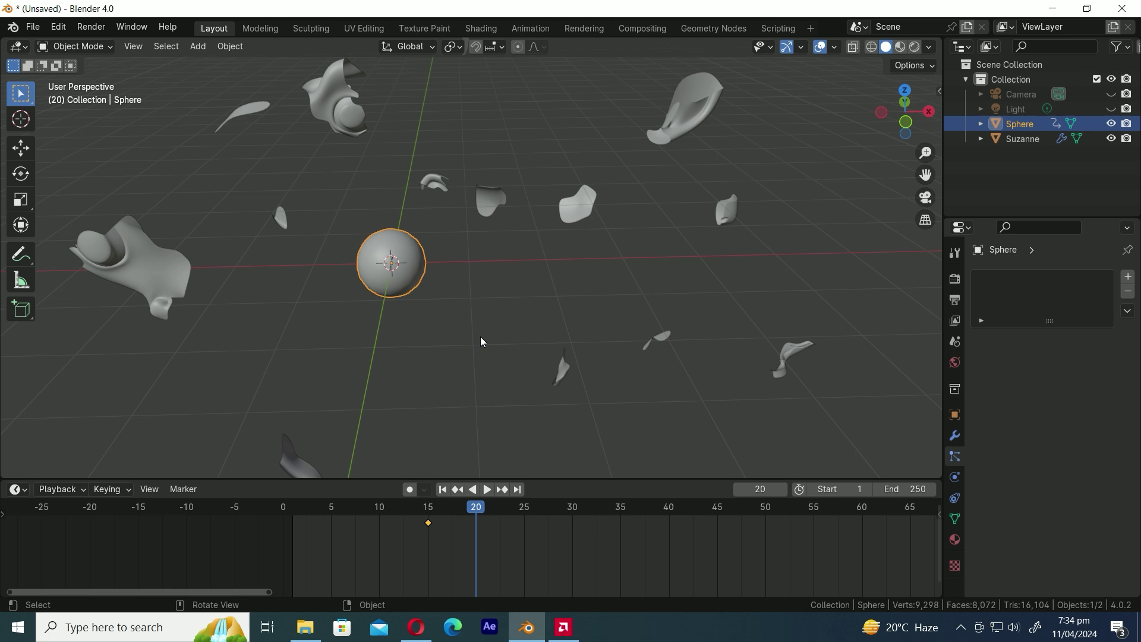
pyautogui.press('s')
pyautogui.click(538, 340)
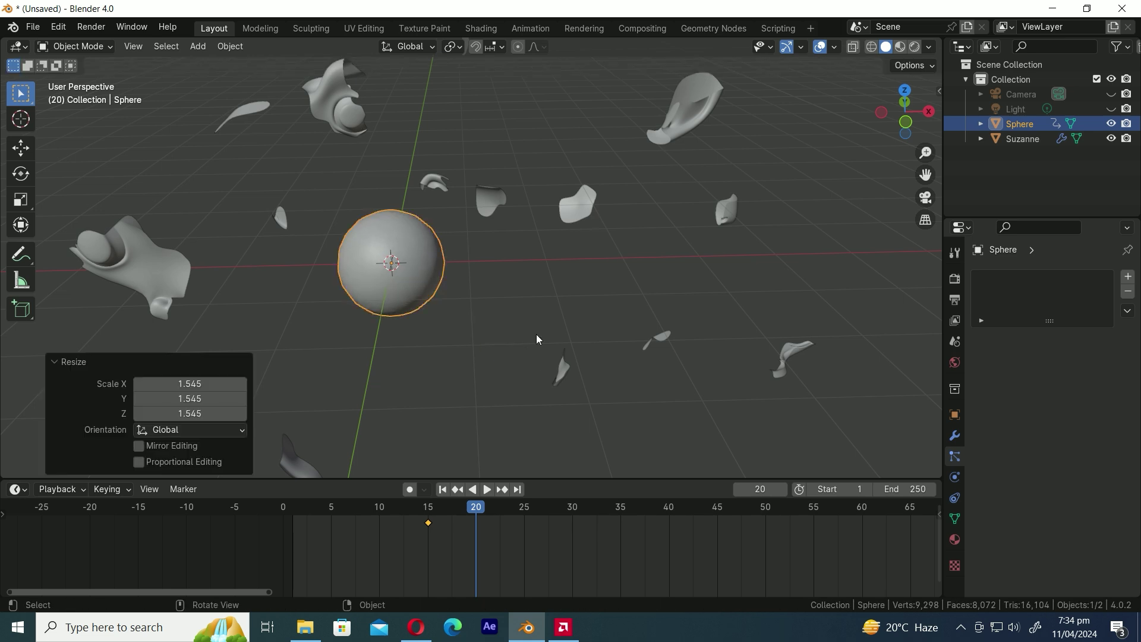
pyautogui.press('i')
pyautogui.click(536, 334)
# At frame 25, scale the sphere down to a tiny ball at the explosion's center and keyframe it.
pyautogui.press('space')
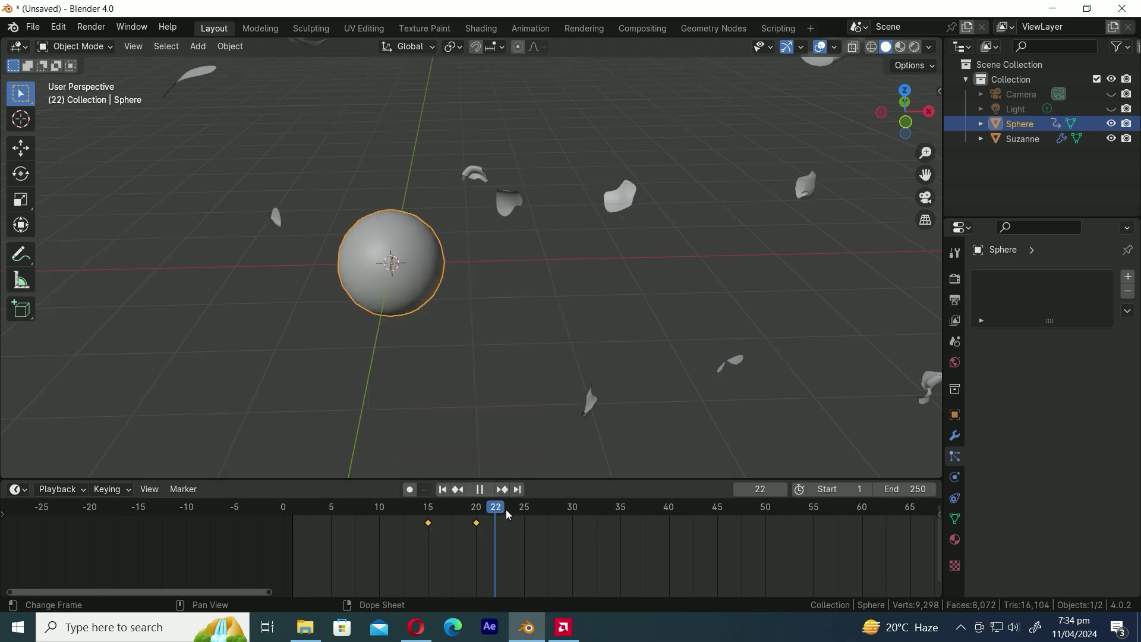
pyautogui.press('space')
pyautogui.press('s')
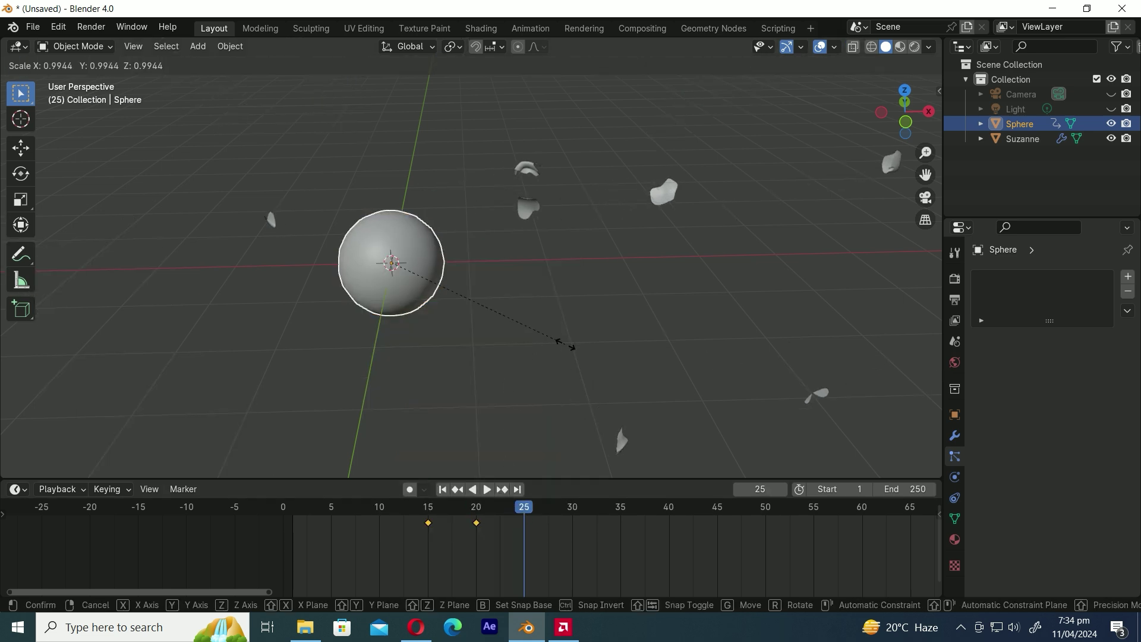
pyautogui.click(410, 276)
pyautogui.press('i')
pyautogui.click(529, 312)
# At frame 60, scale the sphere to 0 and insert a keyframe.
pyautogui.scroll(-2, 569, 533)
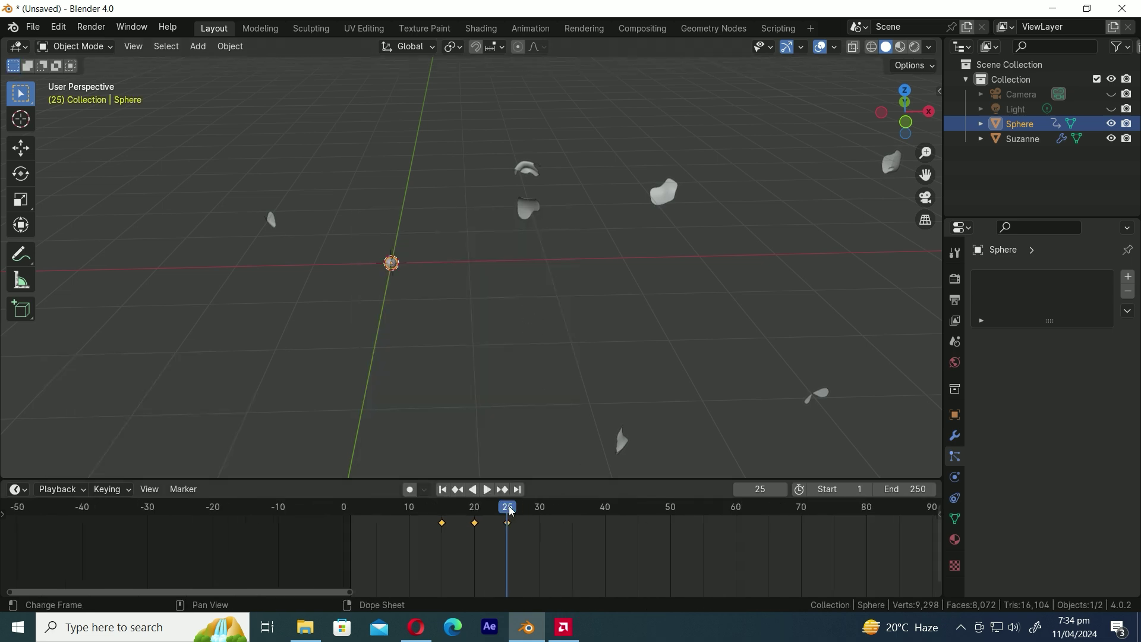
pyautogui.moveTo(511, 511); pyautogui.dragTo(736, 522)
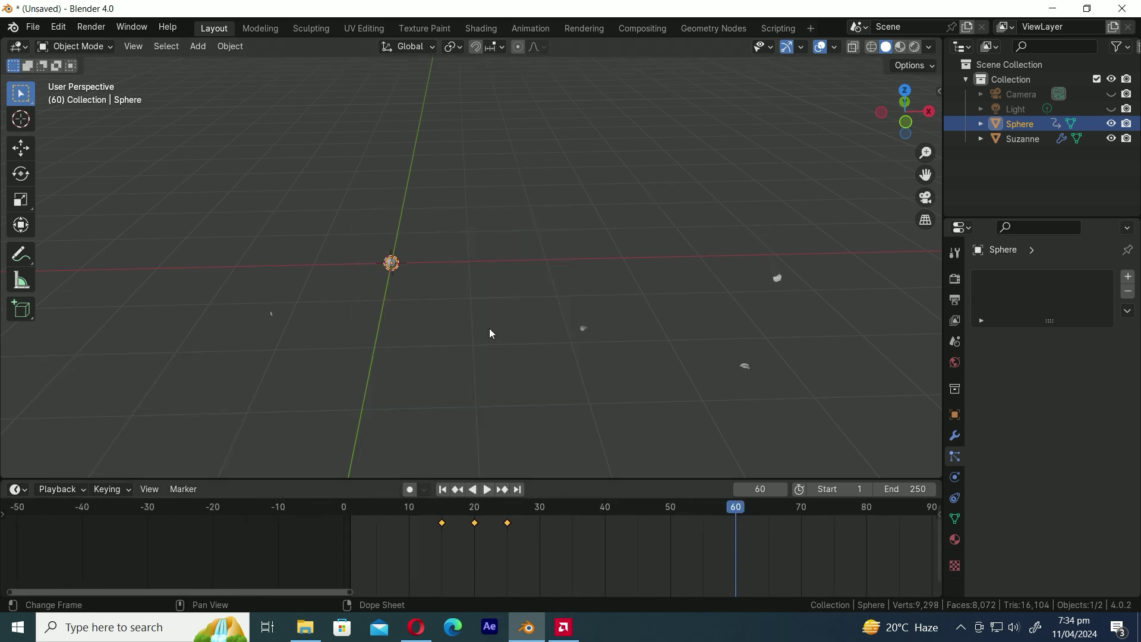
pyautogui.write('s0')
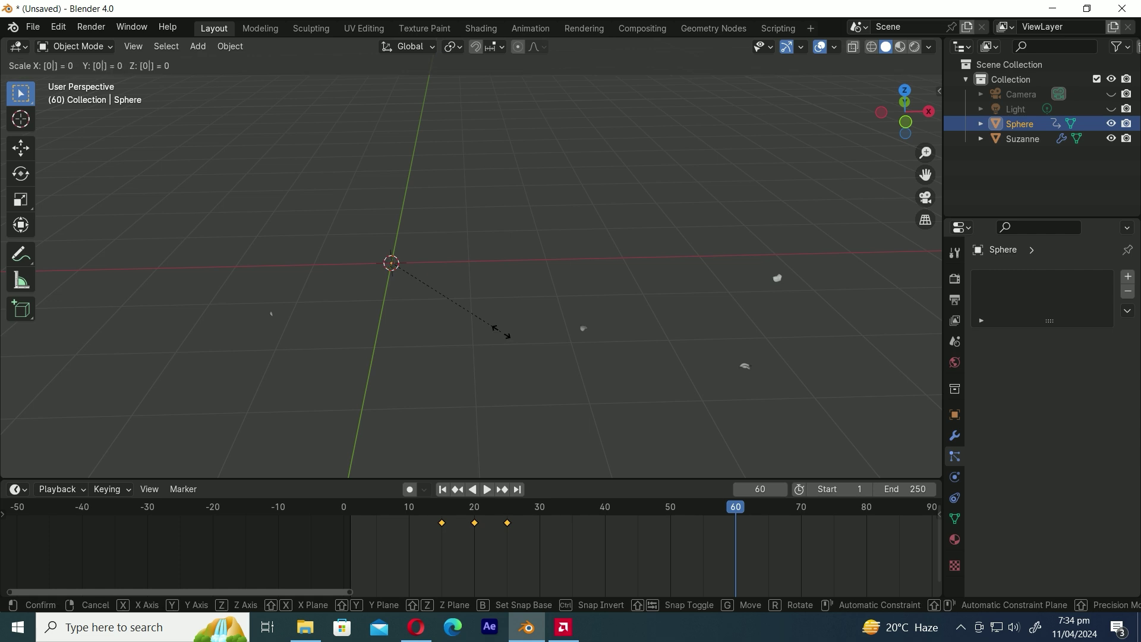
pyautogui.press('Return')
pyautogui.press('i')
pyautogui.click(503, 348)
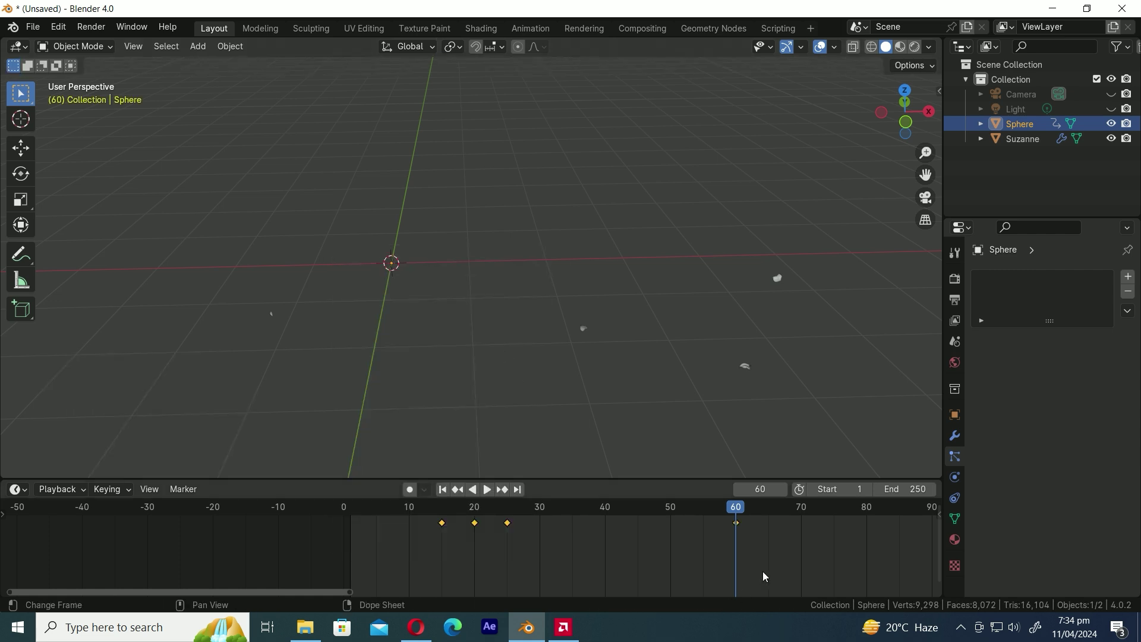
# Duplicate the sphere's frame 60 keyframe to frame 14 so it stays hidden before the explosion.
pyautogui.moveTo(445, 512); pyautogui.dragTo(441, 514)
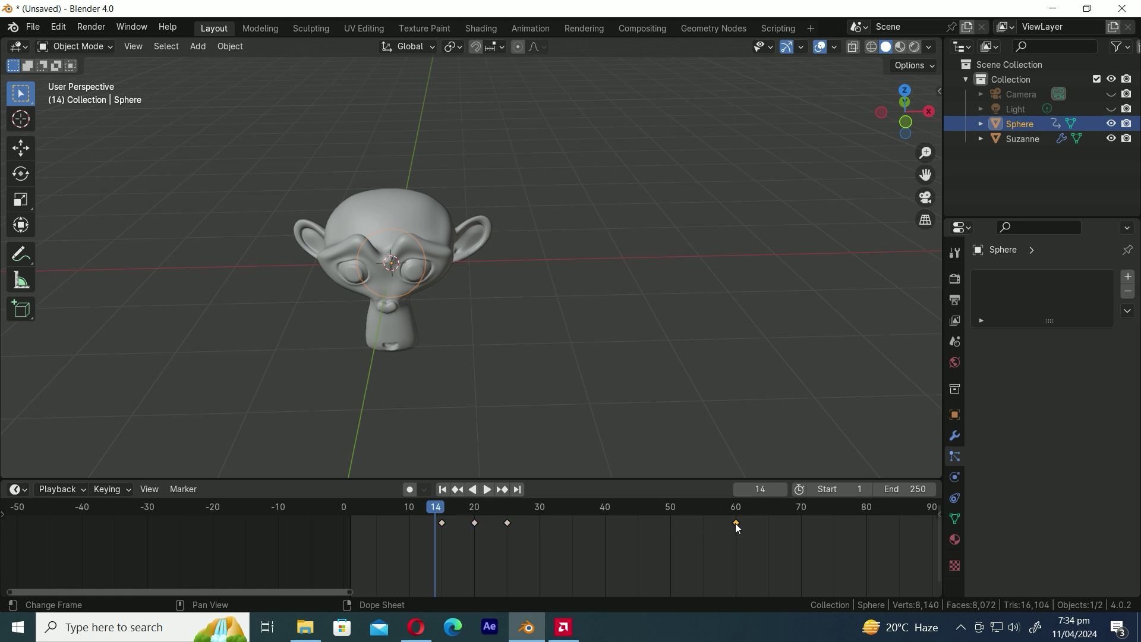
pyautogui.moveTo(737, 528); pyautogui.dragTo(426, 548)
pyautogui.scroll(5, 426, 548)
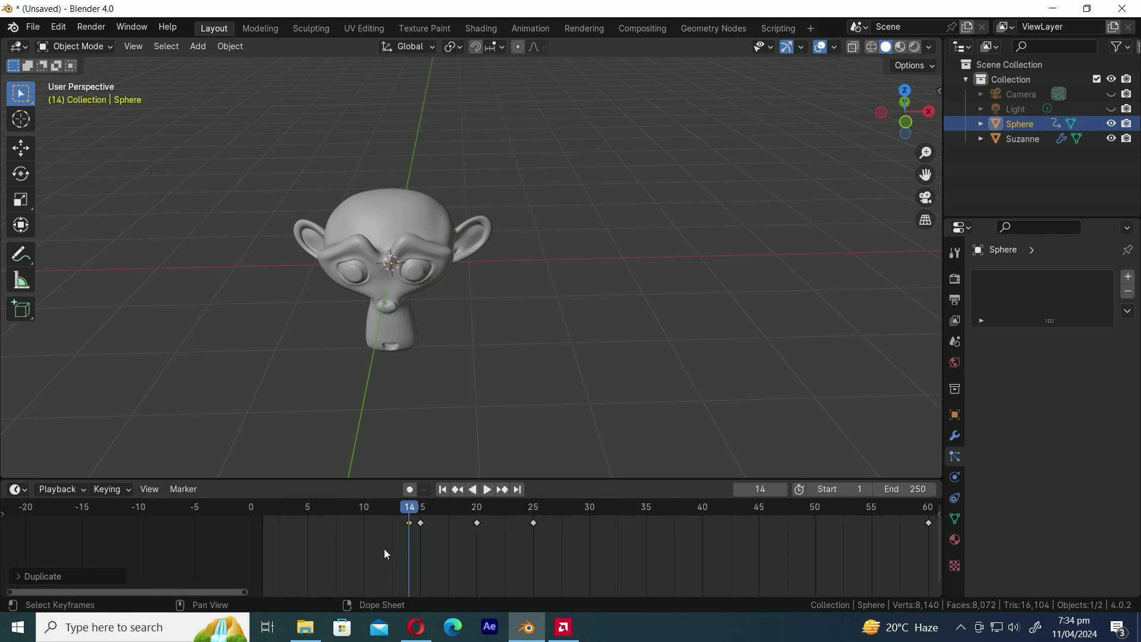
# Save the project as record.blend and play the animation to check the sphere's growth and shrinking.
pyautogui.hotkey('ctrl', 's')
pyautogui.press('space')
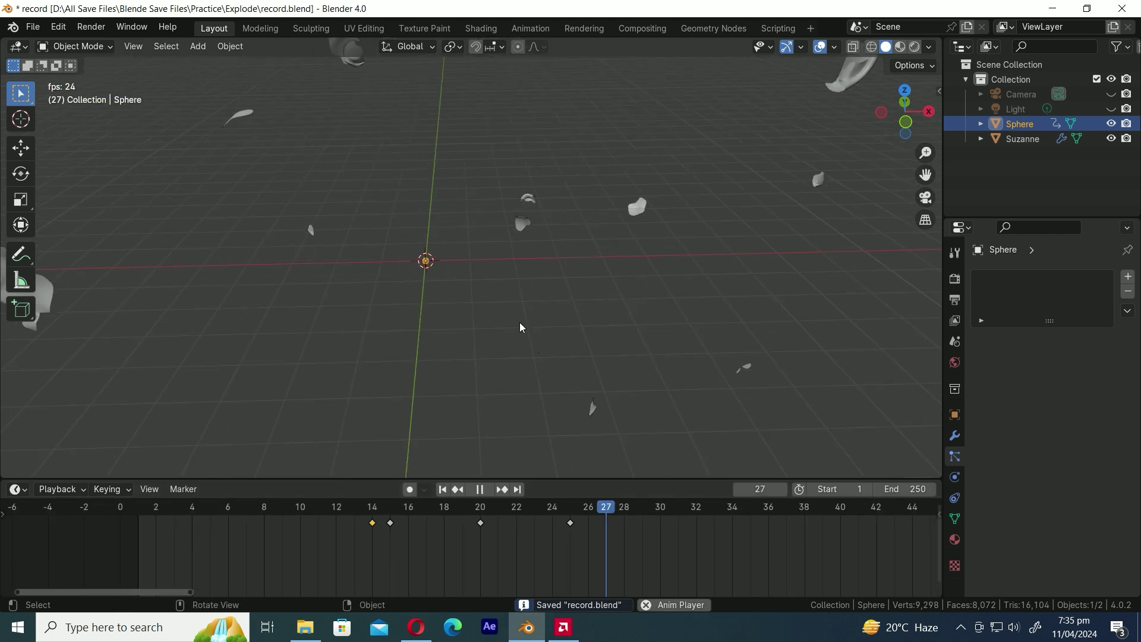
pyautogui.press('space')
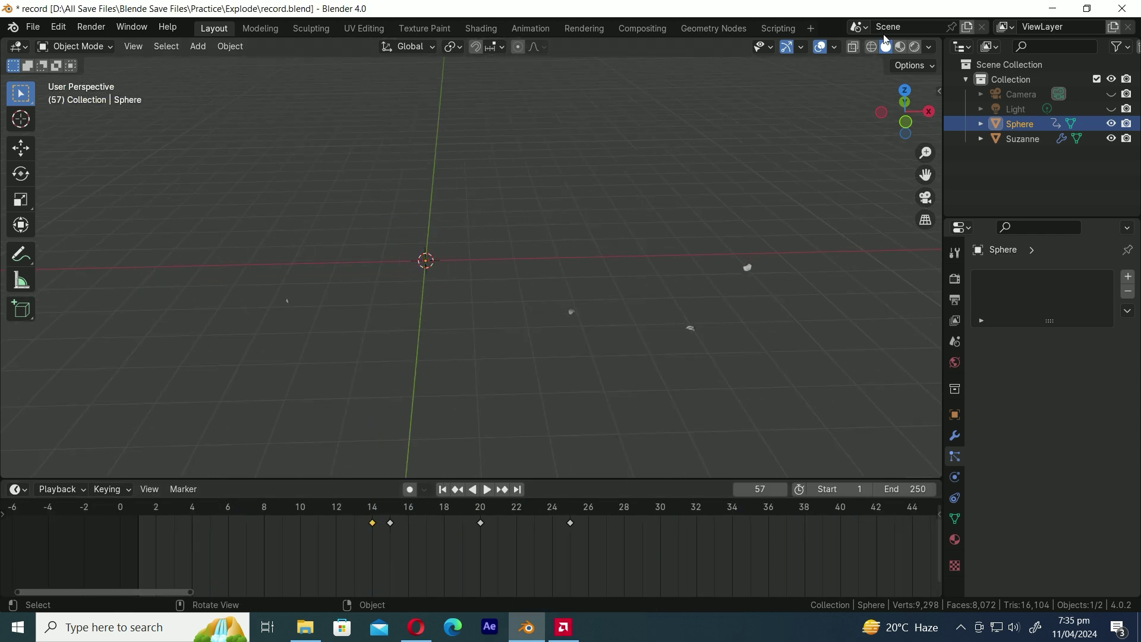
# Switch to Material Preview at frame 17 and give the sphere a new material with an orange base color.
pyautogui.click(901, 47)
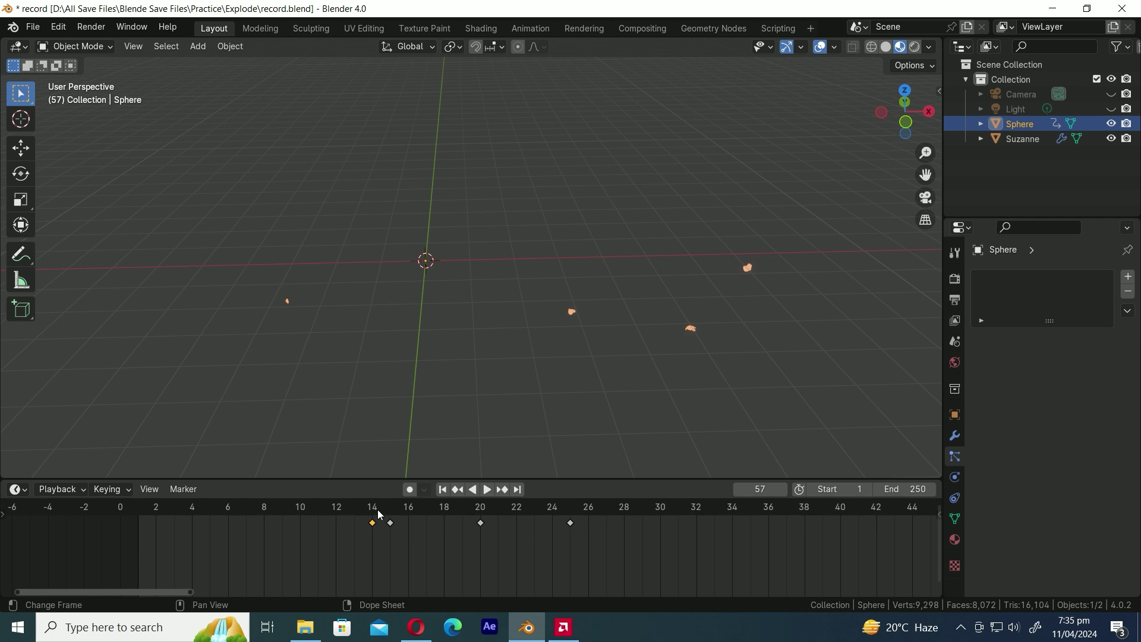
pyautogui.moveTo(381, 515); pyautogui.dragTo(425, 511)
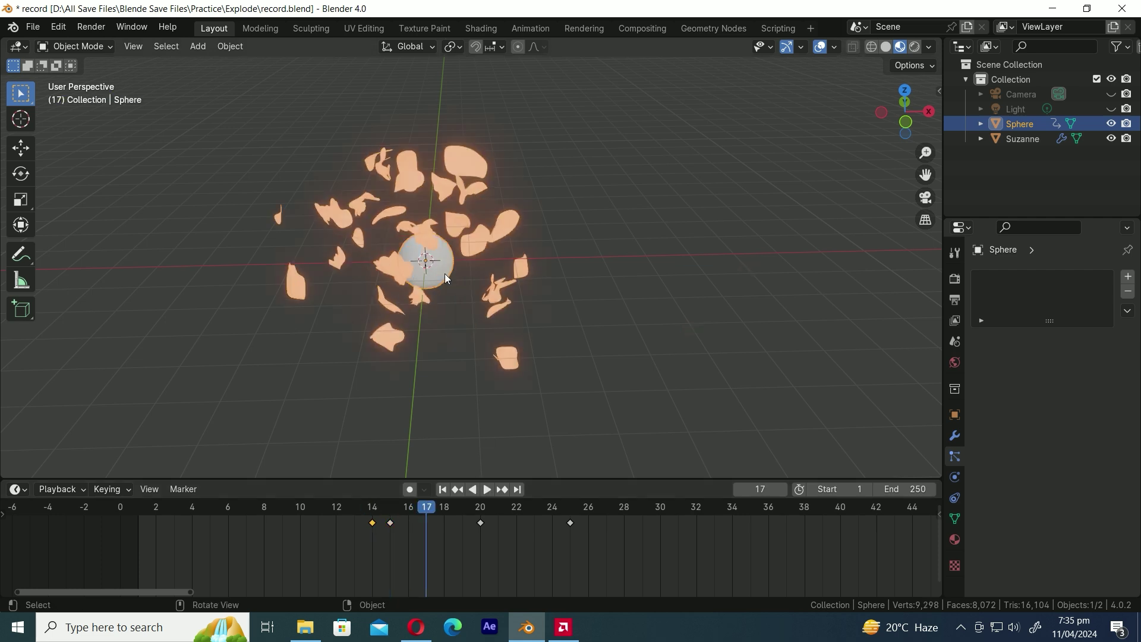
pyautogui.click(955, 540)
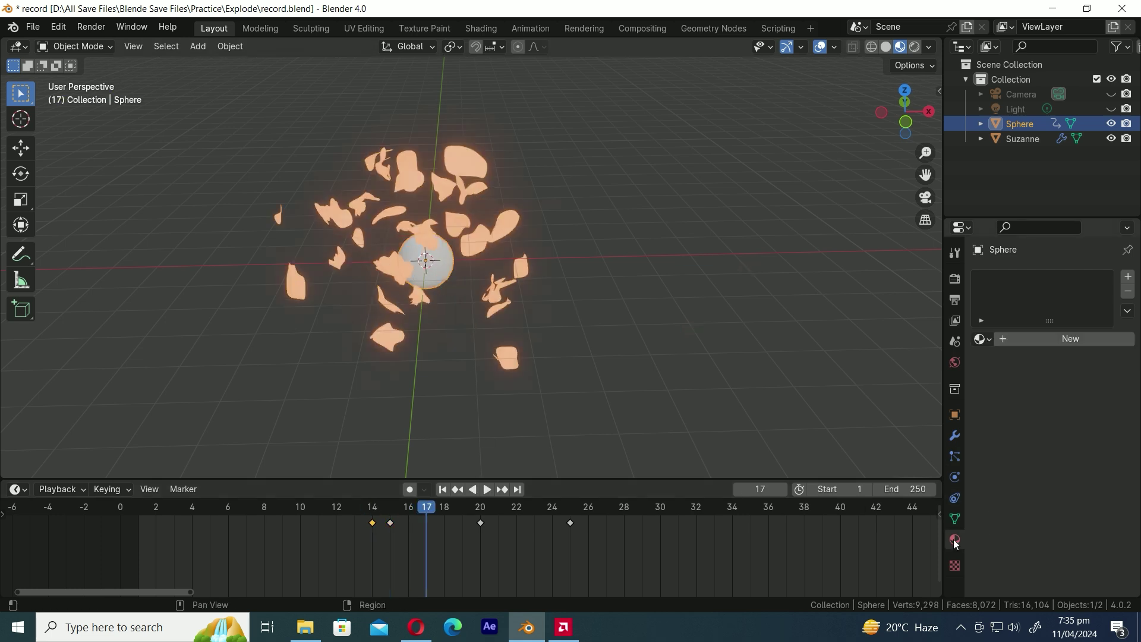
pyautogui.click(1079, 338)
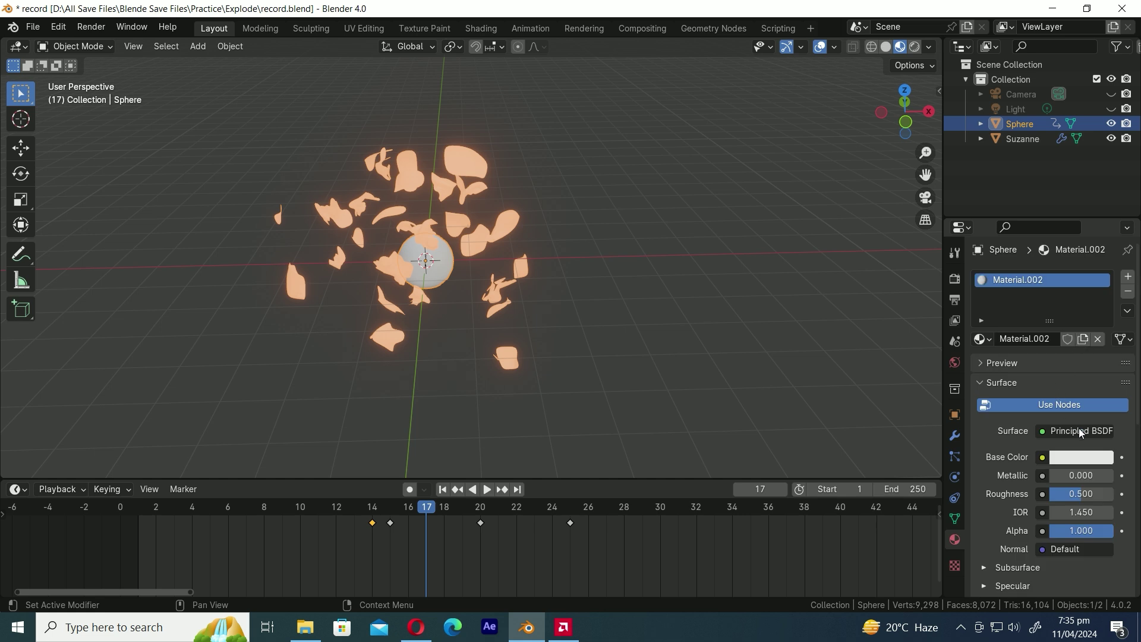
pyautogui.click(1079, 456)
pyautogui.click(990, 344)
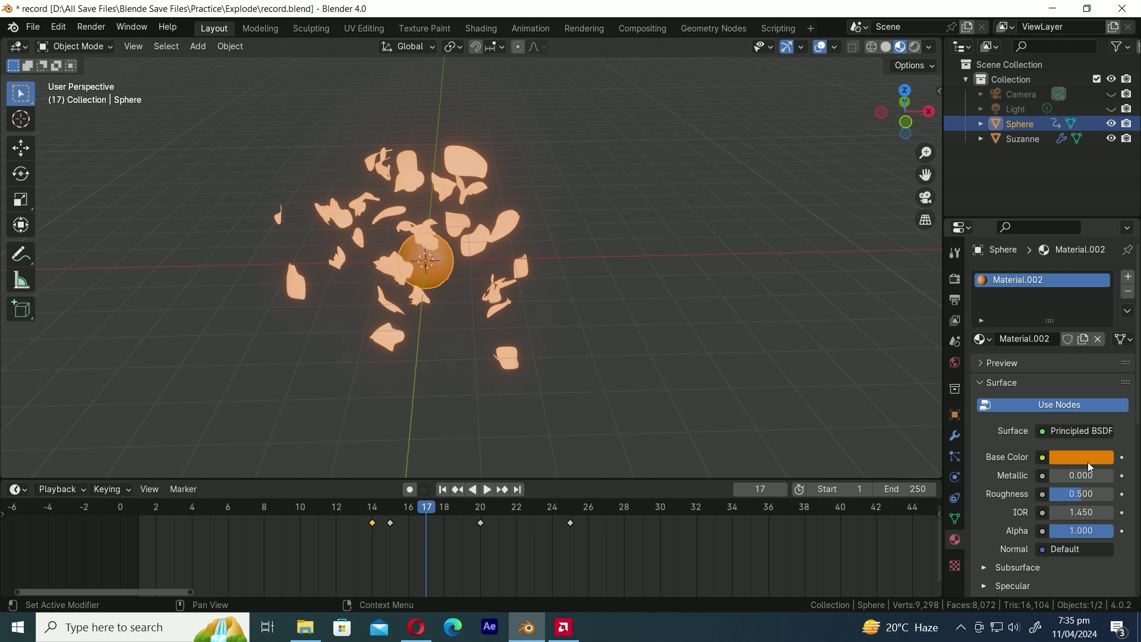
# Set the sphere material's emission color to the same orange and its emission strength to 30.
pyautogui.scroll(-5, 1086, 490)
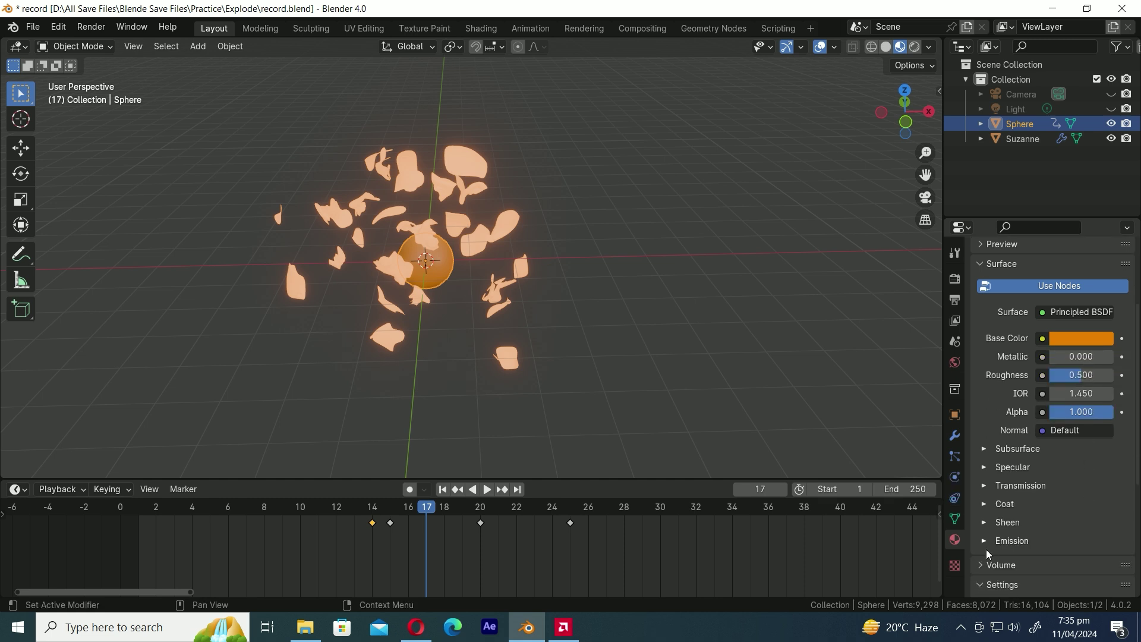
pyautogui.click(999, 541)
pyautogui.hotkey('ctrl', 'v')
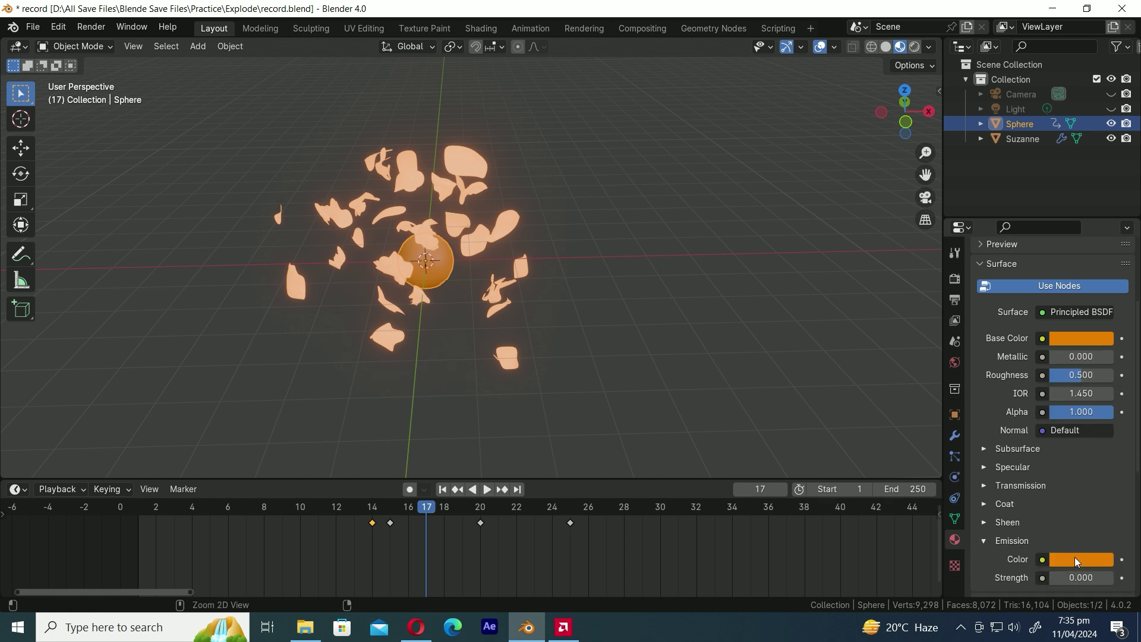
pyautogui.click(1081, 578)
pyautogui.write('30')
pyautogui.press('Return')
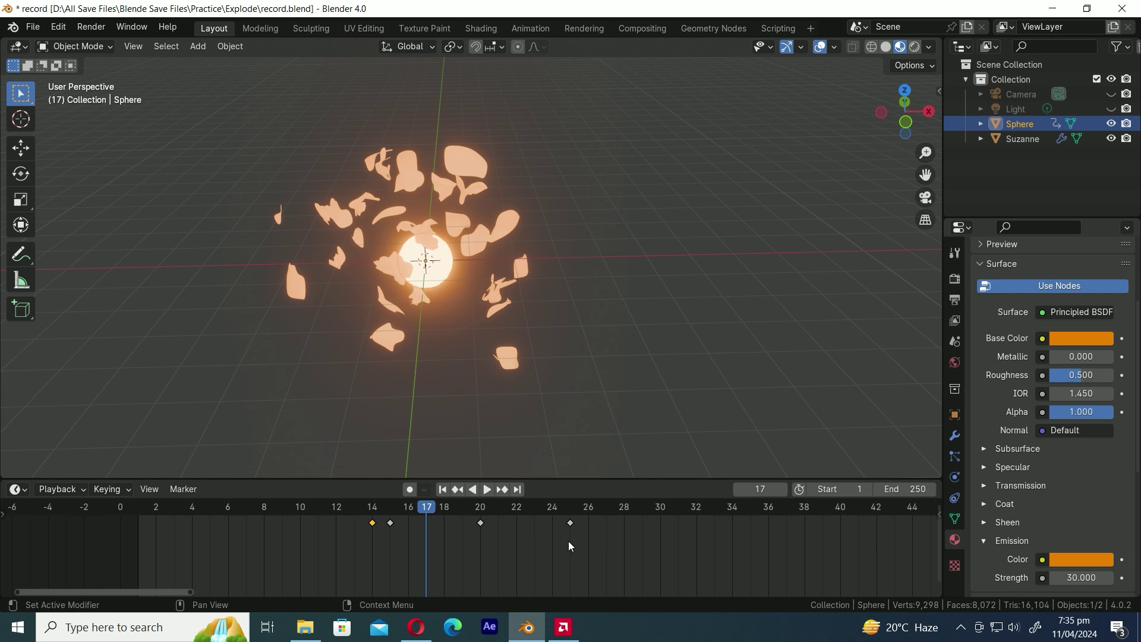
# Play the animation from frame 14 to review the glowing sphere during the explosion.
pyautogui.click(365, 499)
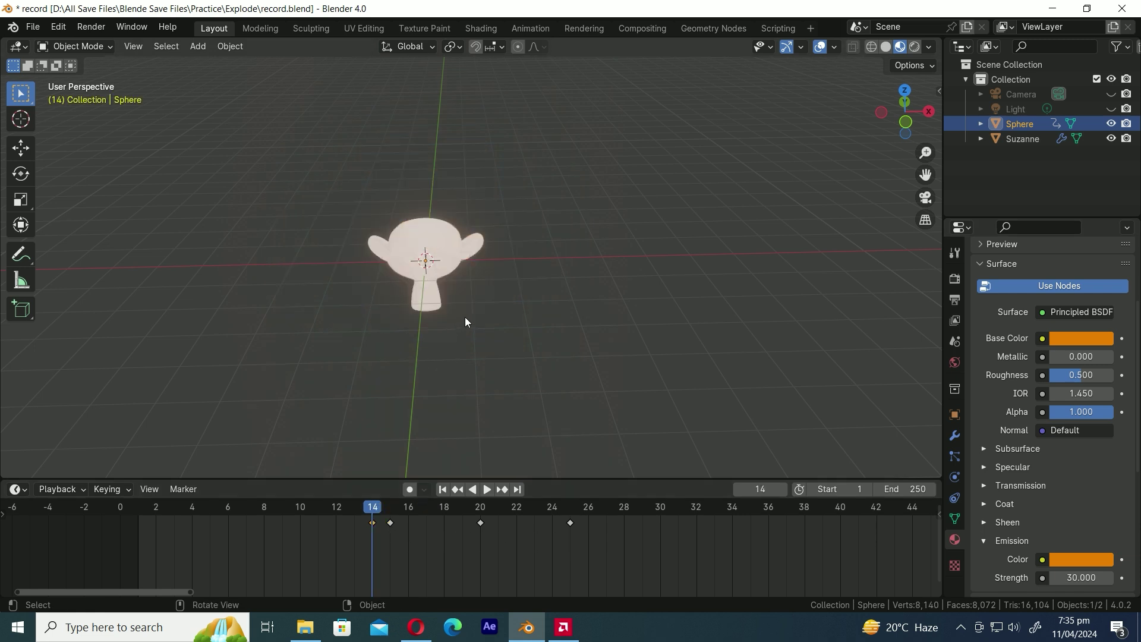
pyautogui.press('space')
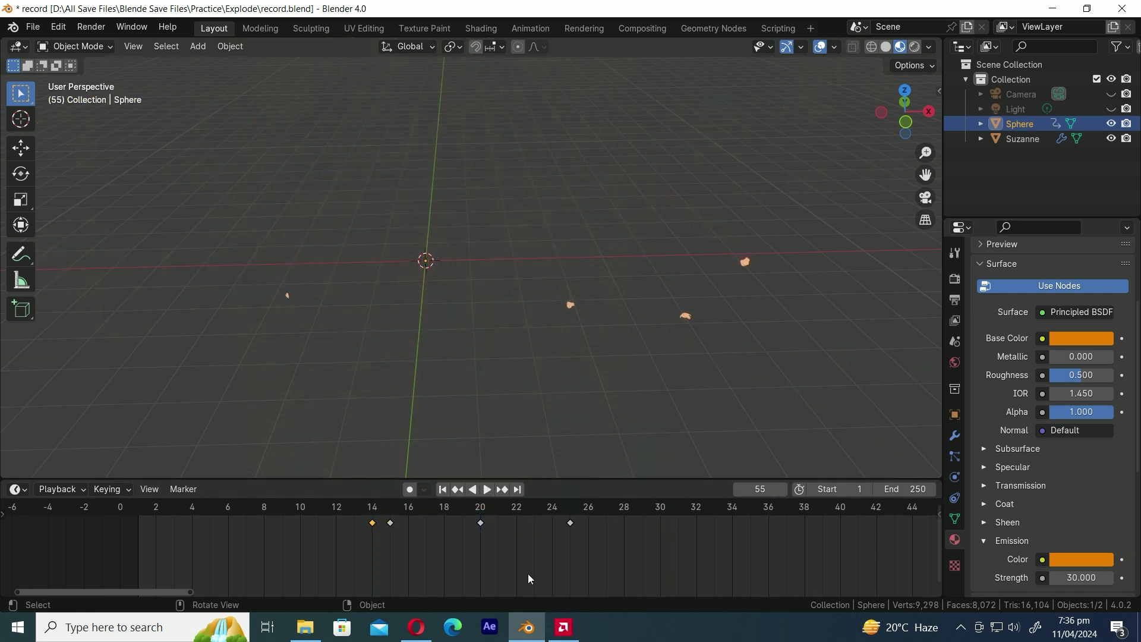